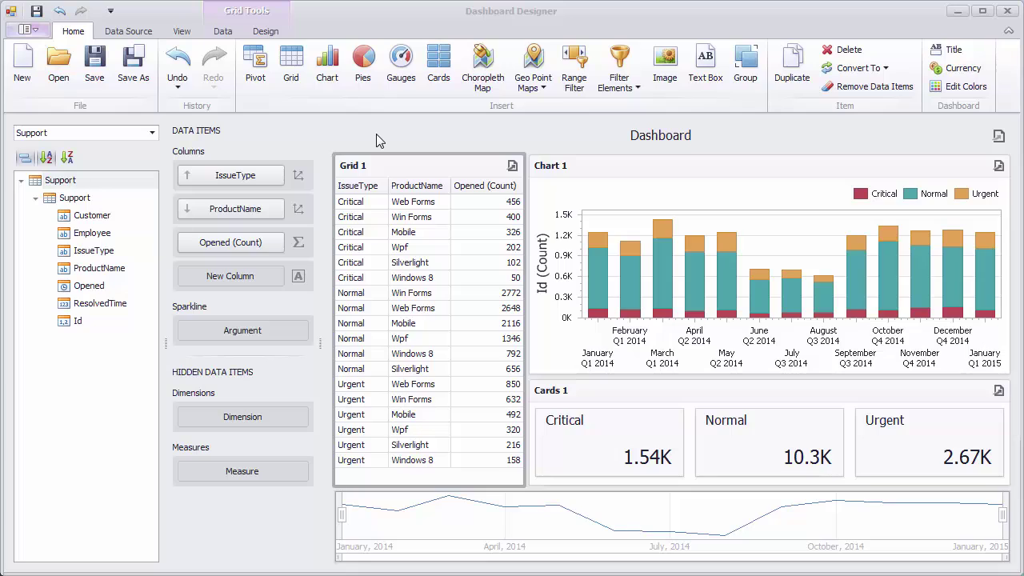
- Turn on Multiple Master Filter for Grid 1 from the Data tab
left_click(409, 167)
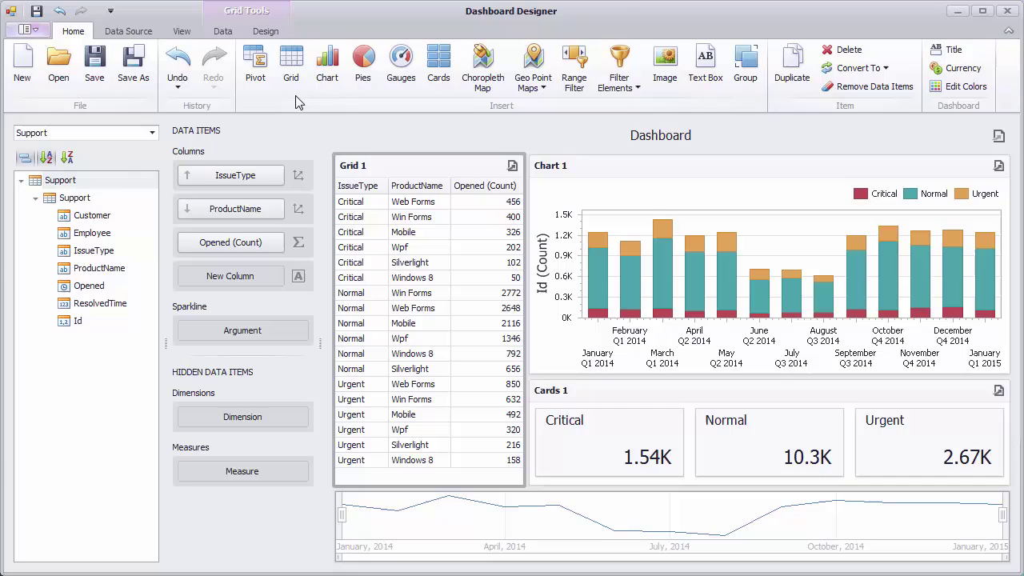
left_click(224, 32)
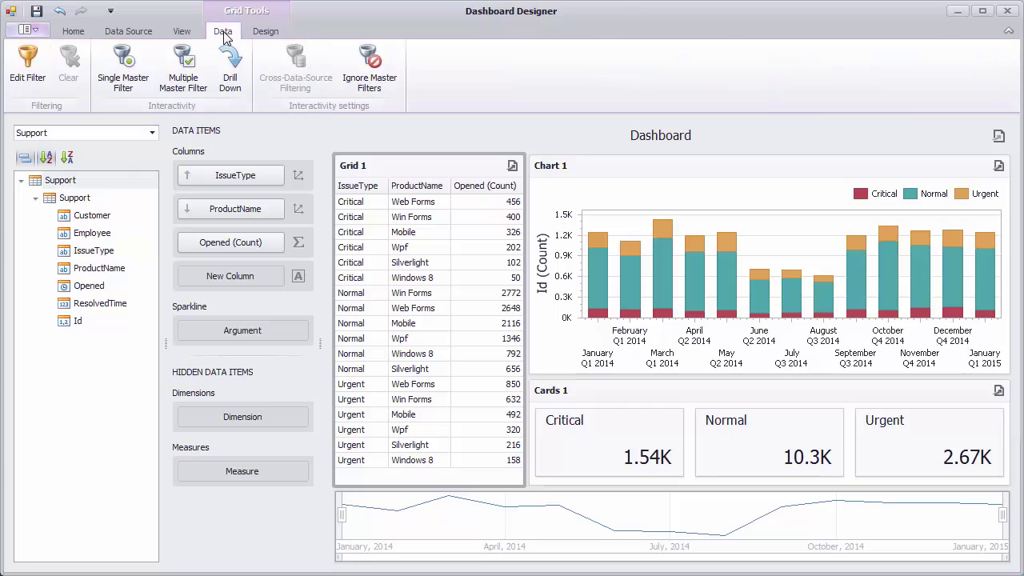
left_click(181, 71)
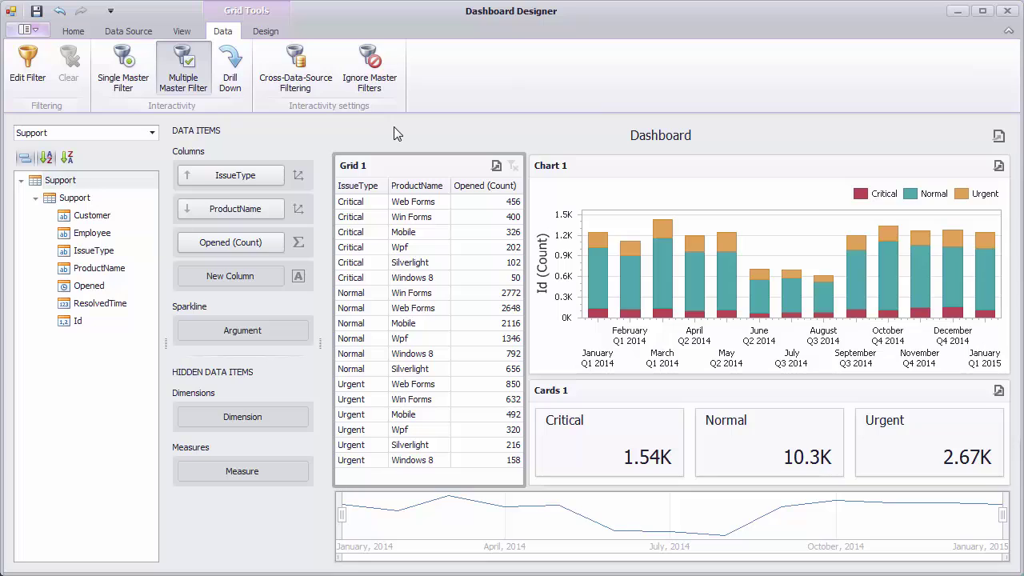
- Filter by the Critical, Normal and Urgent Web Forms rows, then clear the master filter
left_click(442, 203)
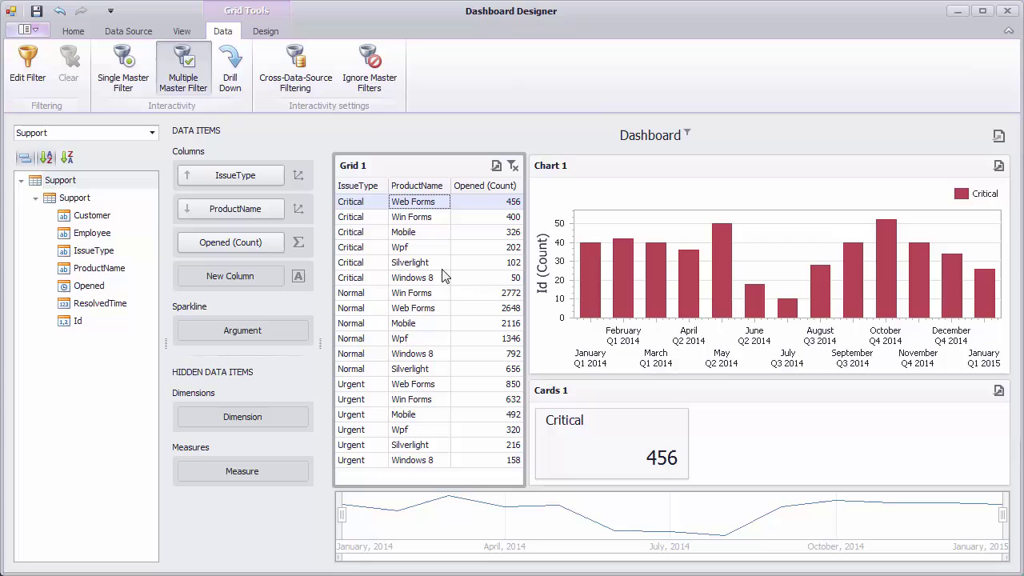
left_click(443, 311)
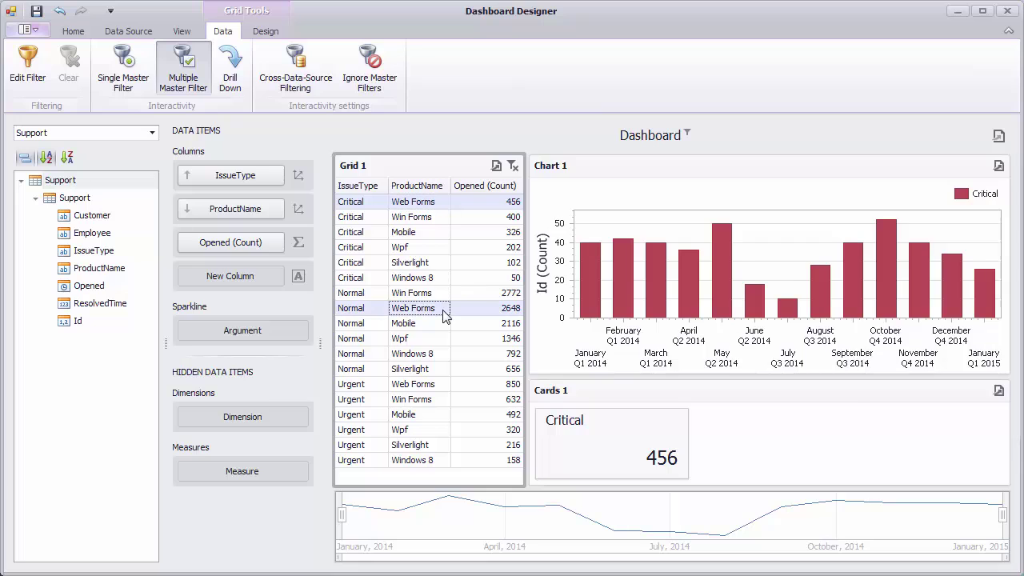
left_click(445, 388)
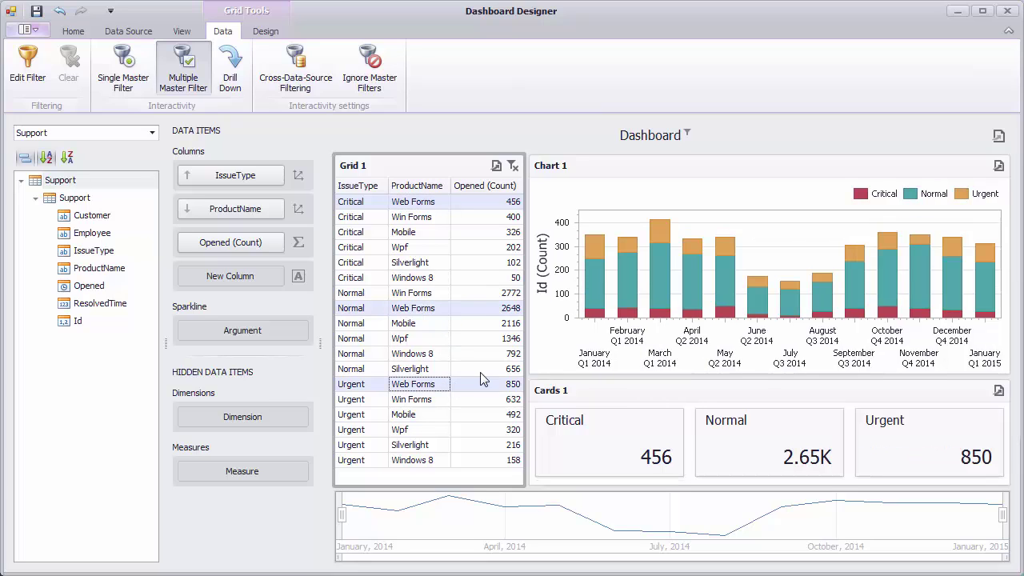
mouse_move(634, 302)
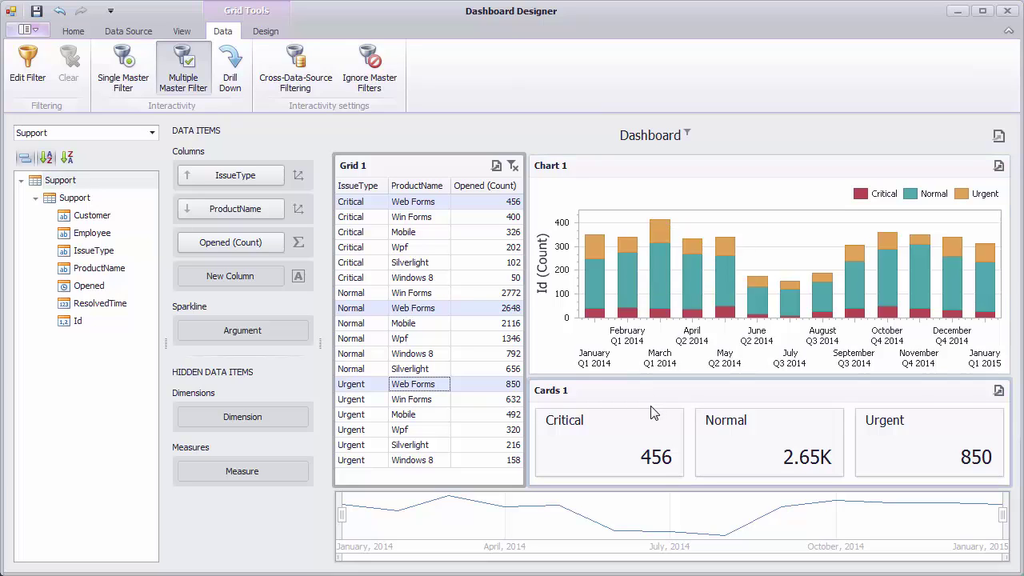
left_click(513, 165)
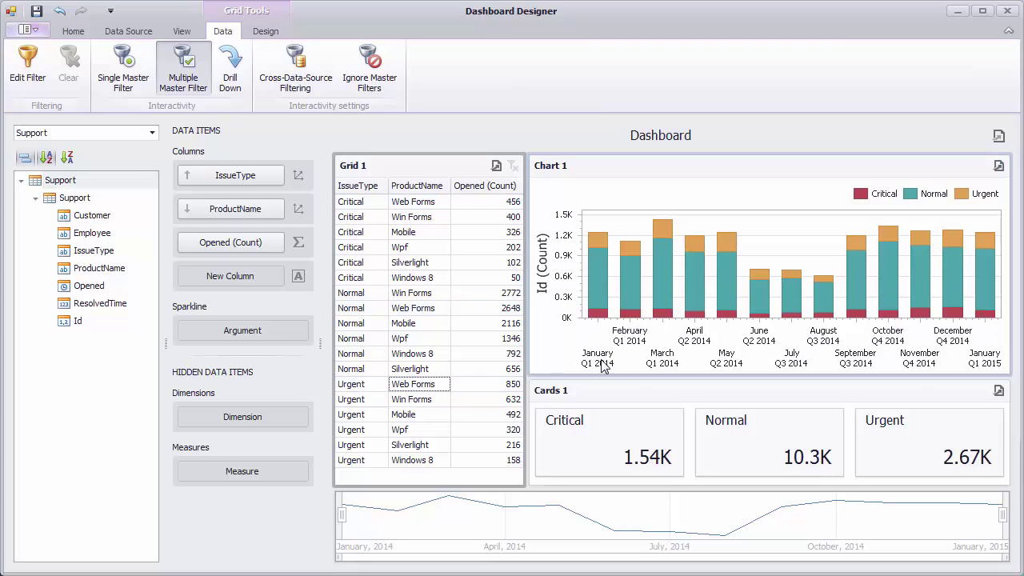
- Set Cards 1 to Ignore Master Filters, then reselect Grid 1
left_click(618, 399)
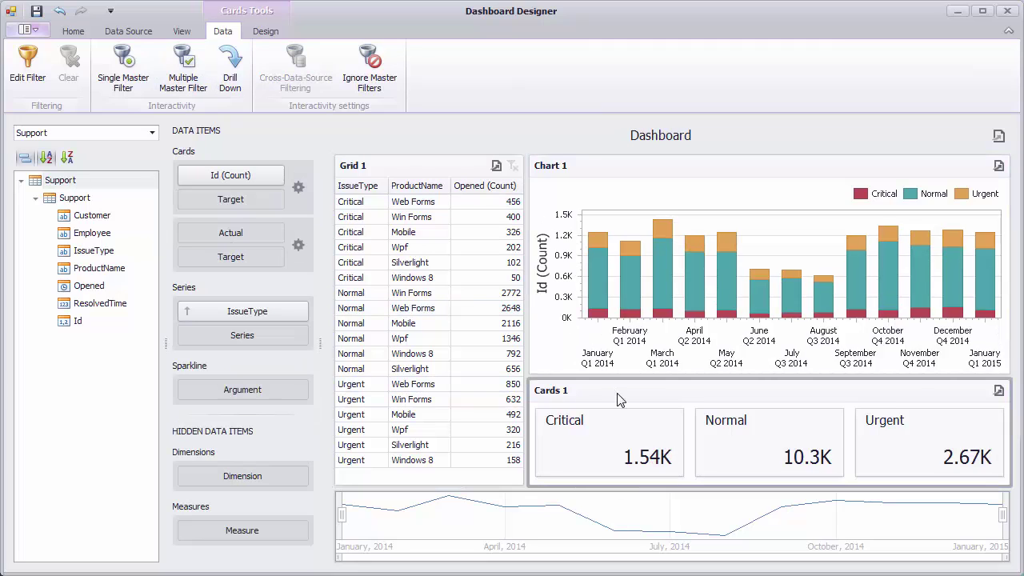
left_click(367, 72)
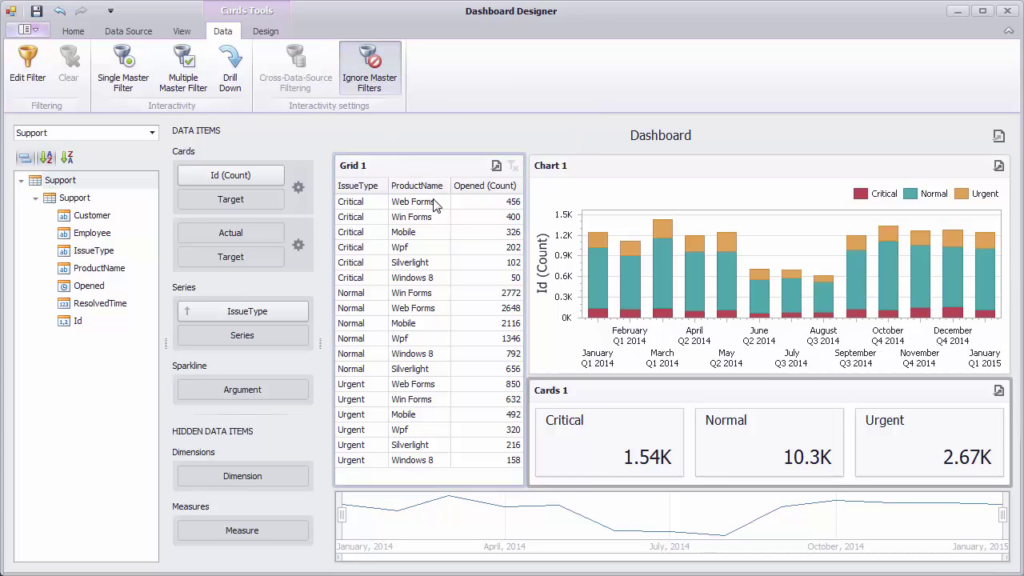
left_click(438, 223)
- Test filtering with Critical Win Forms, Normal Mobile and Urgent Mobile rows, then clear the filter
left_click(439, 223)
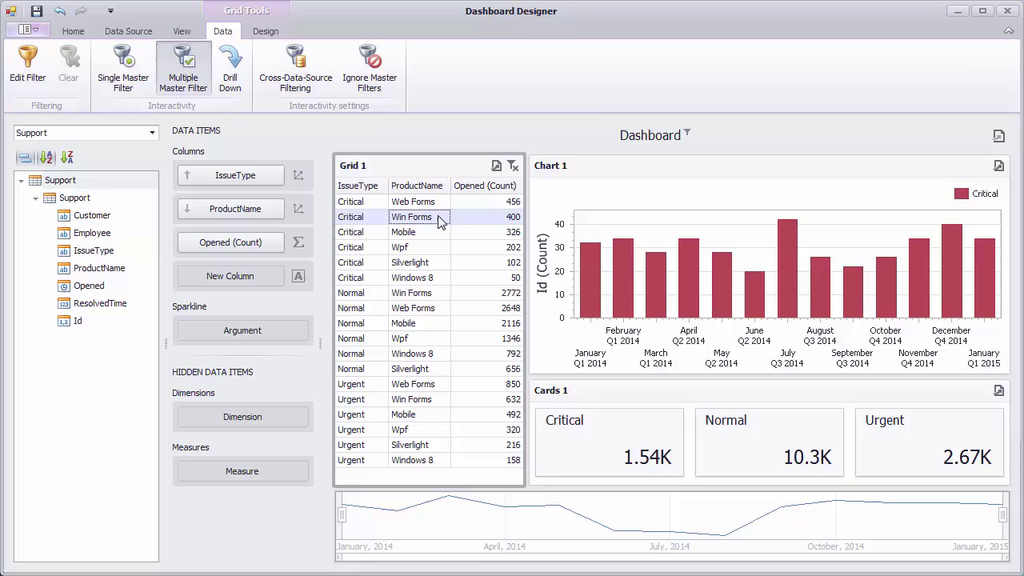
left_click(428, 327)
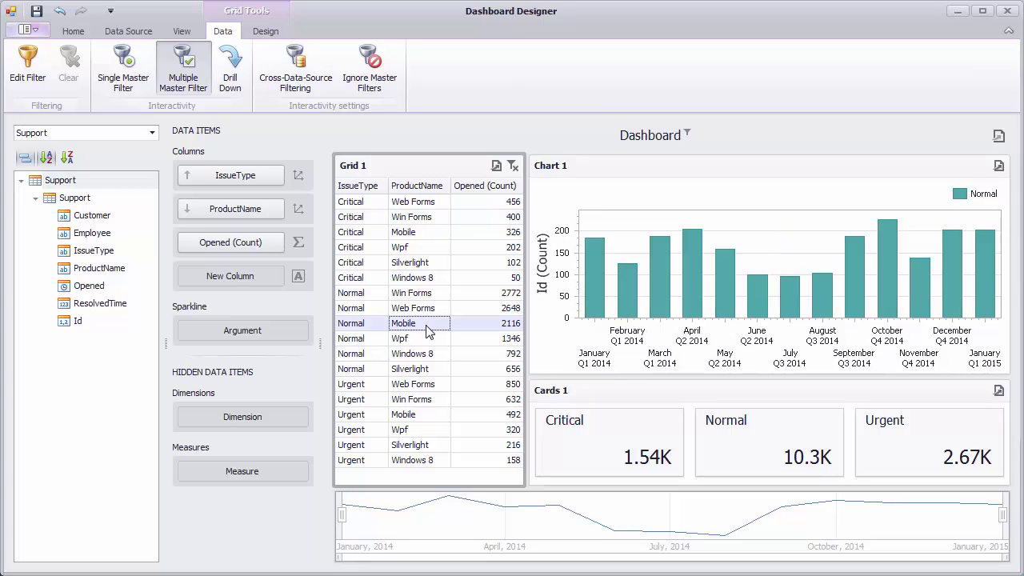
left_click(425, 417)
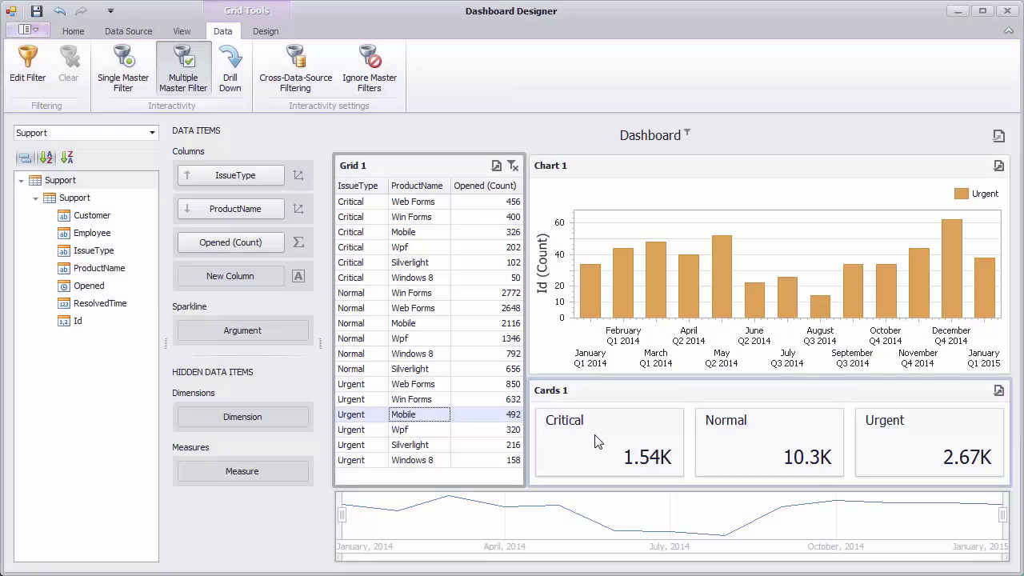
left_click(596, 442)
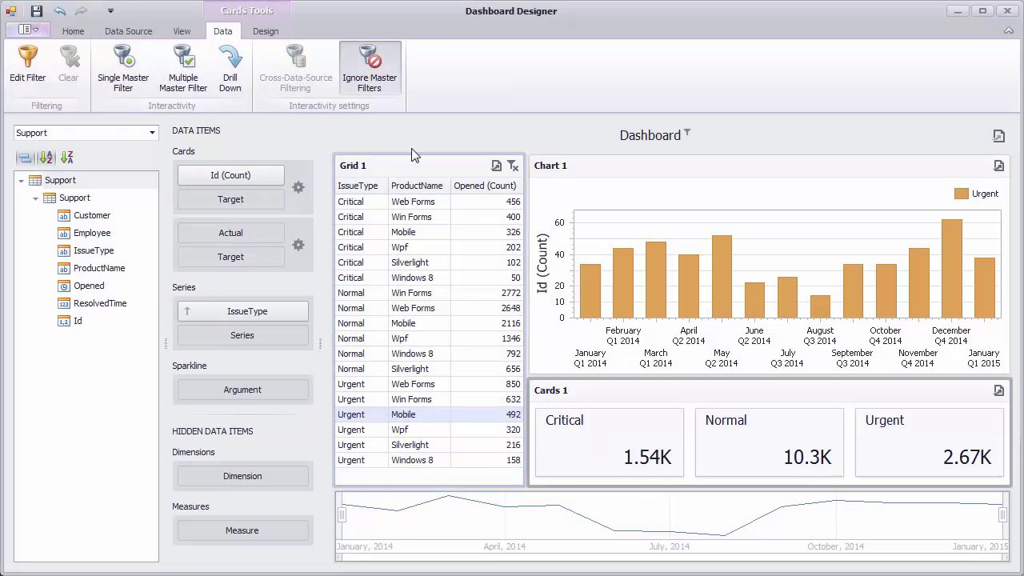
left_click(370, 75)
left_click(481, 166)
left_click(513, 165)
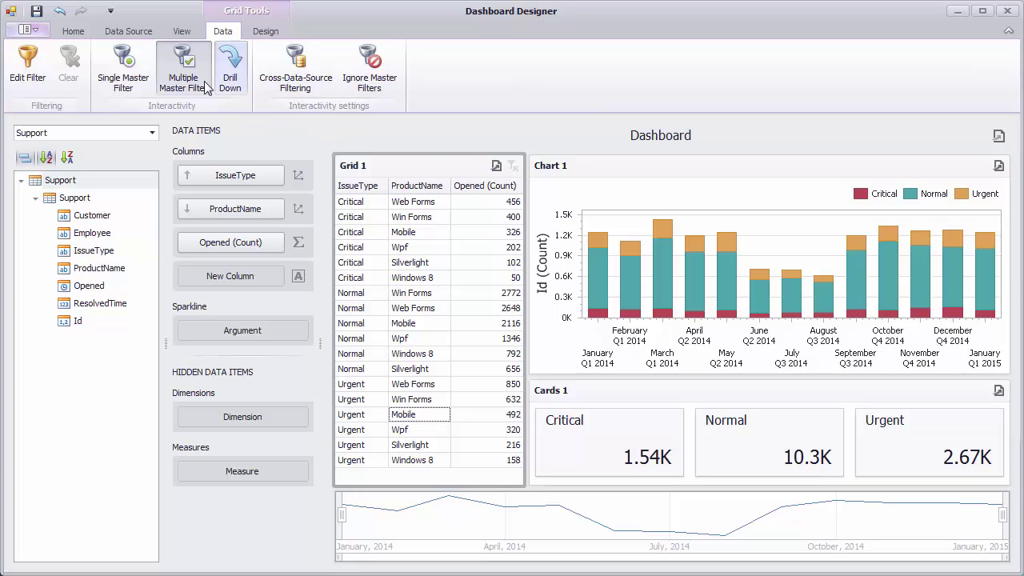
- Turn off Grid 1's master filter and make Chart 1 a multiple master filter
left_click(184, 70)
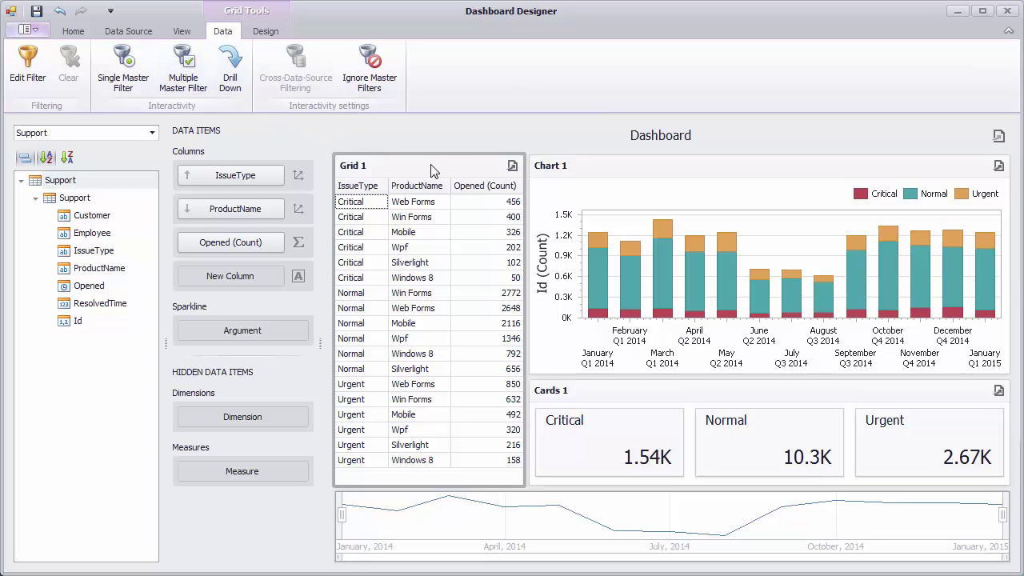
left_click(645, 174)
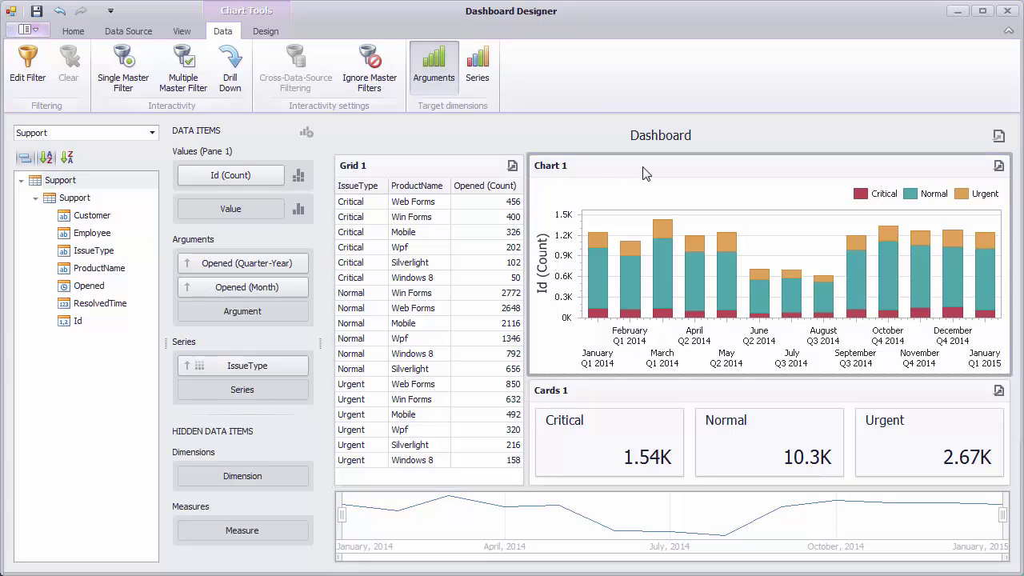
left_click(184, 74)
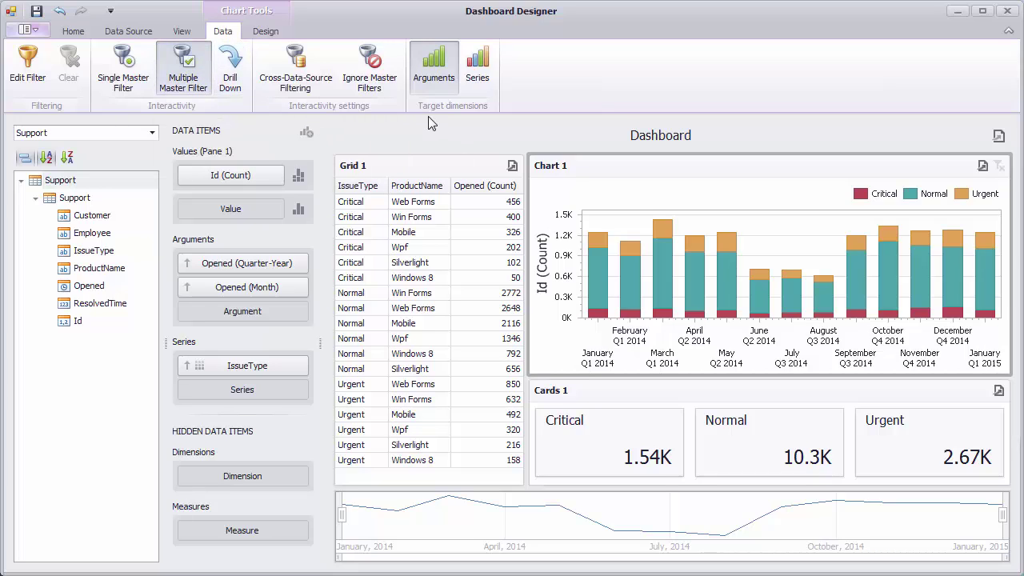
- Filter by the January, April and August 2014 bars, then clear the chart's filter
left_click(595, 273)
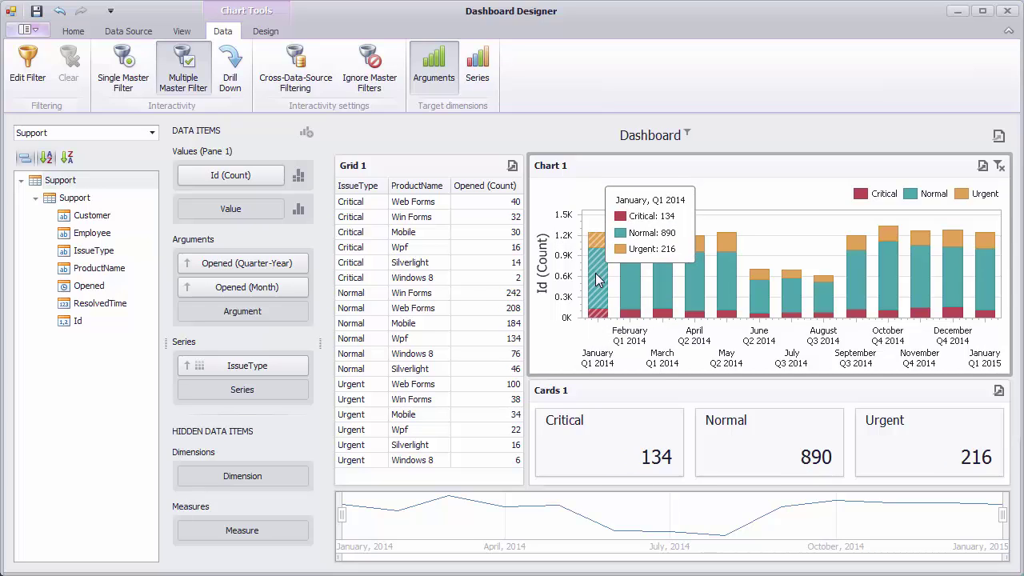
left_click(705, 294)
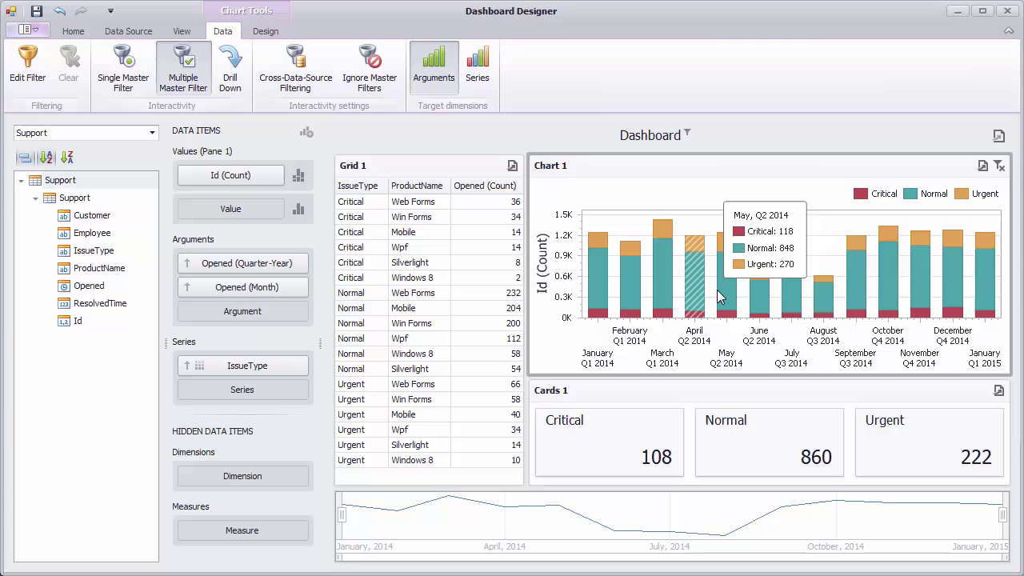
left_click(824, 308)
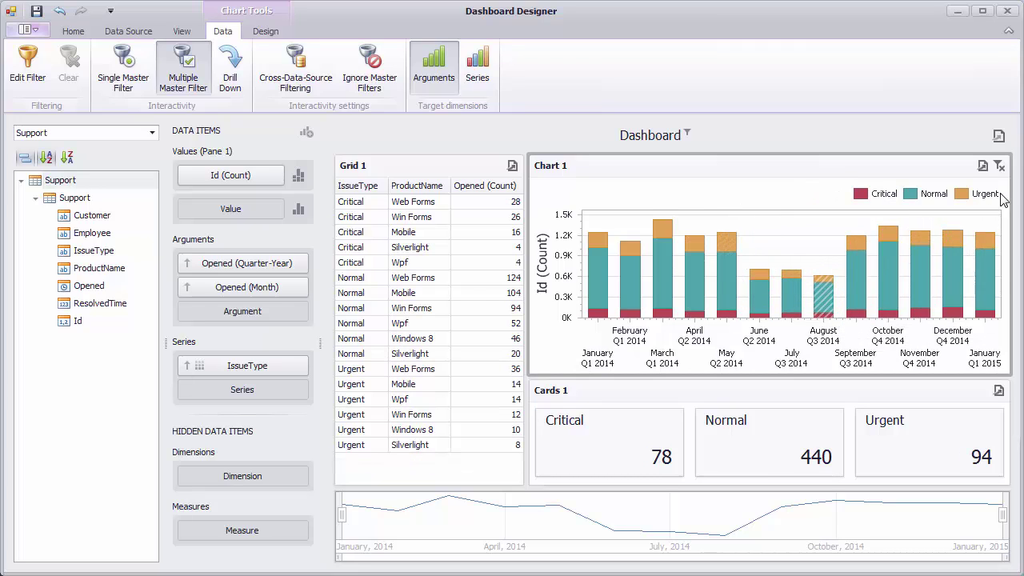
left_click(999, 166)
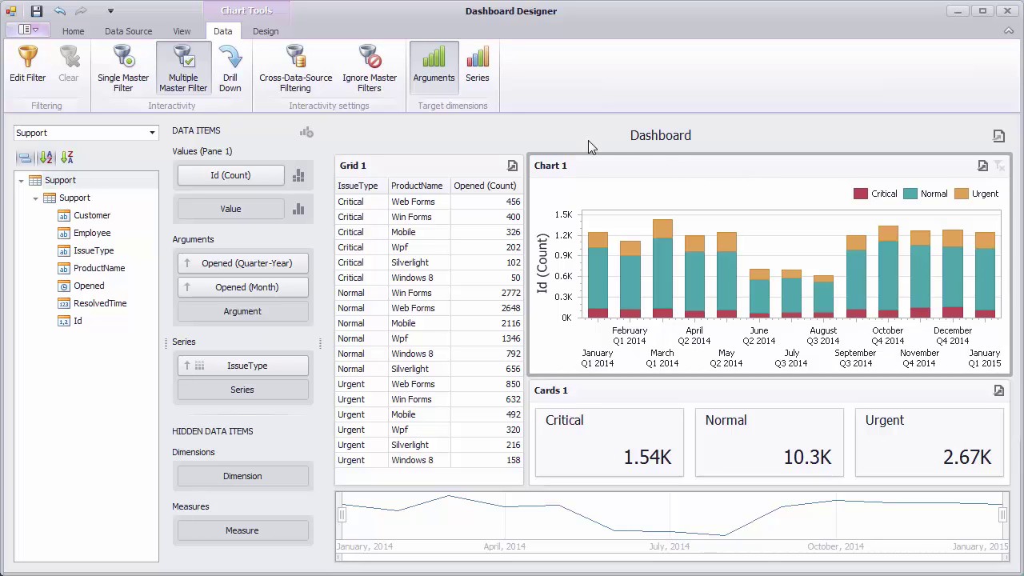
left_click(485, 77)
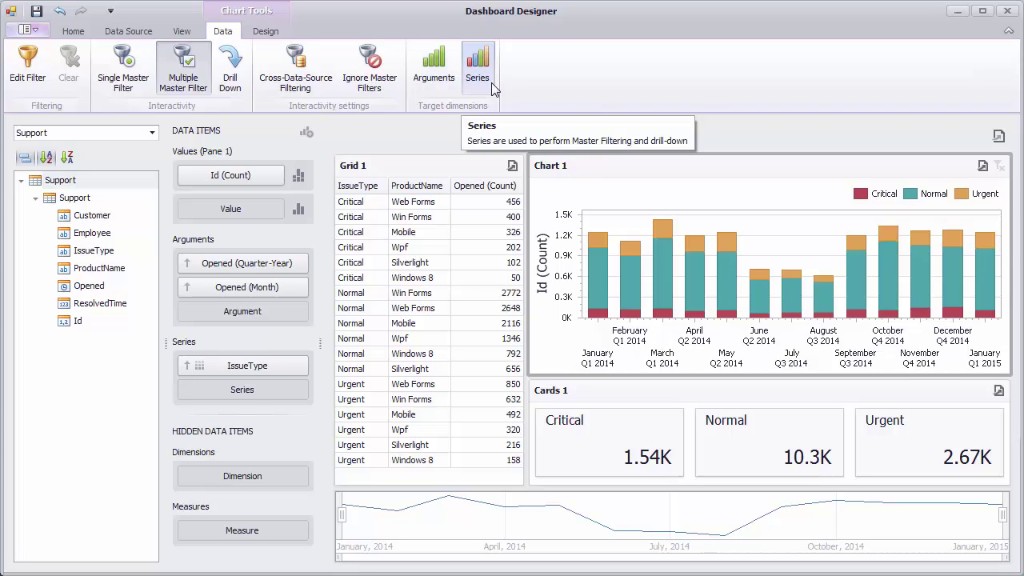
left_click(599, 243)
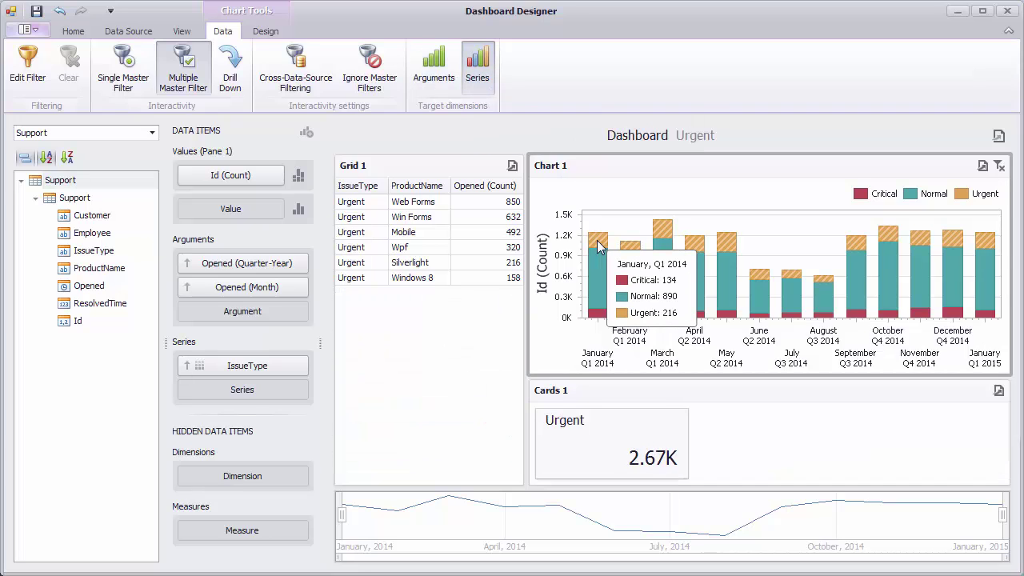
left_click(600, 280)
left_click(603, 314)
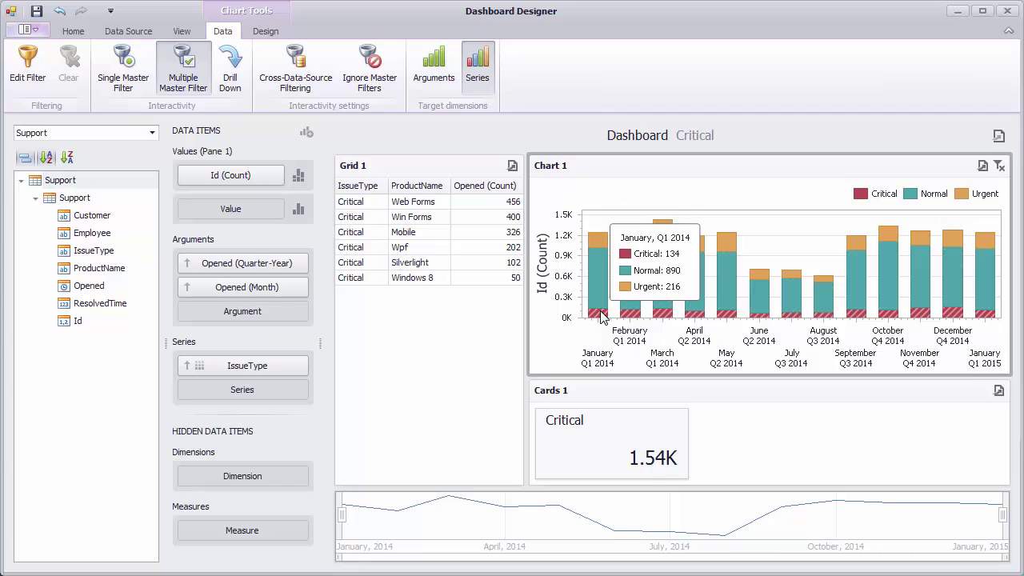
left_click(998, 166)
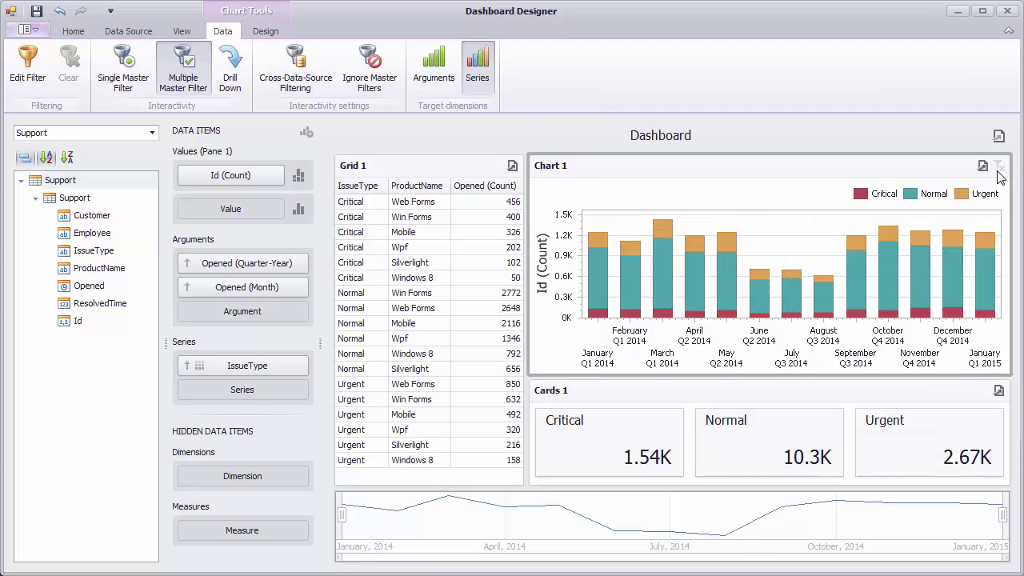
left_click(435, 76)
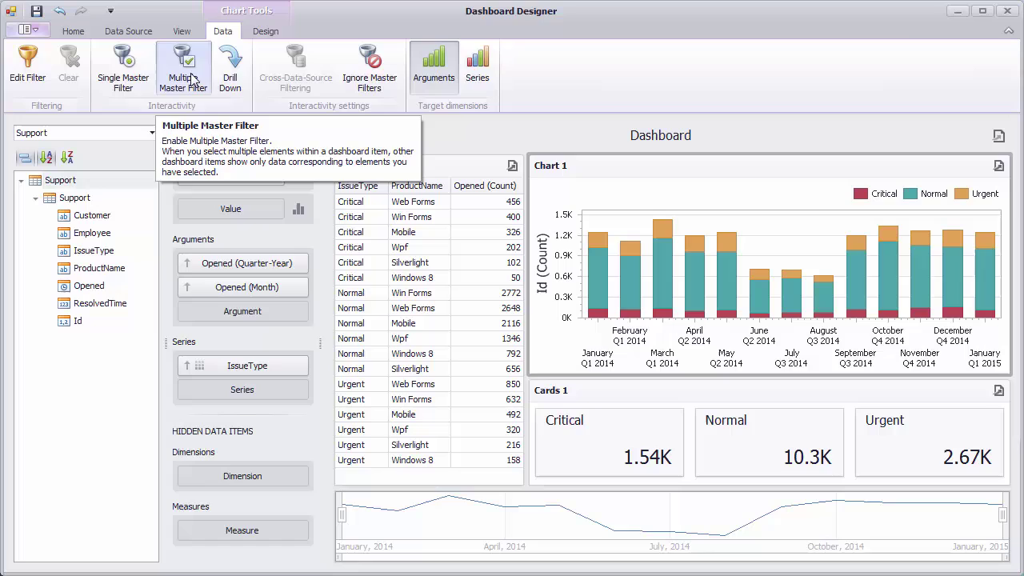
- Convert Grid 1 into a tree view
left_click(415, 175)
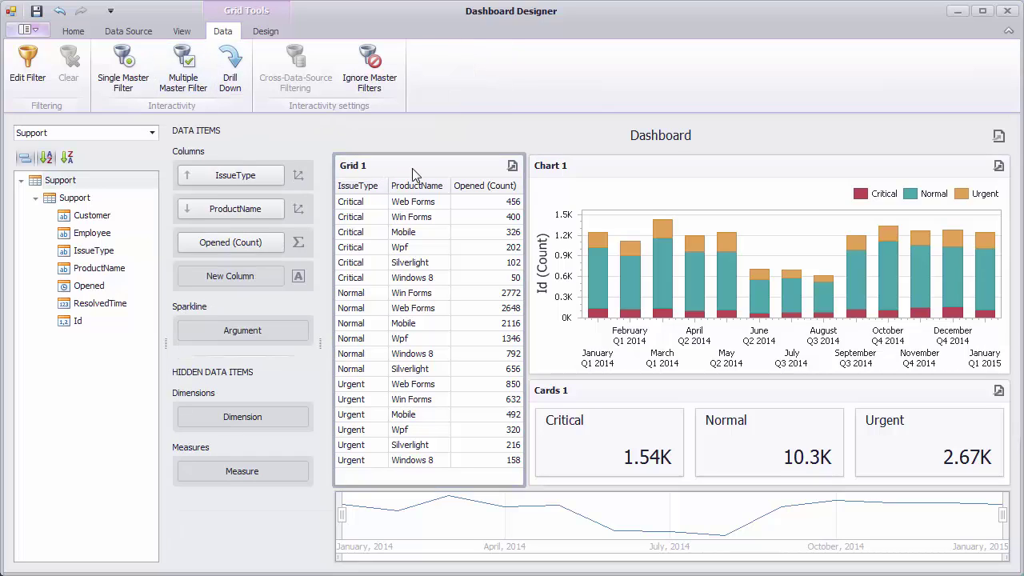
right_click(404, 166)
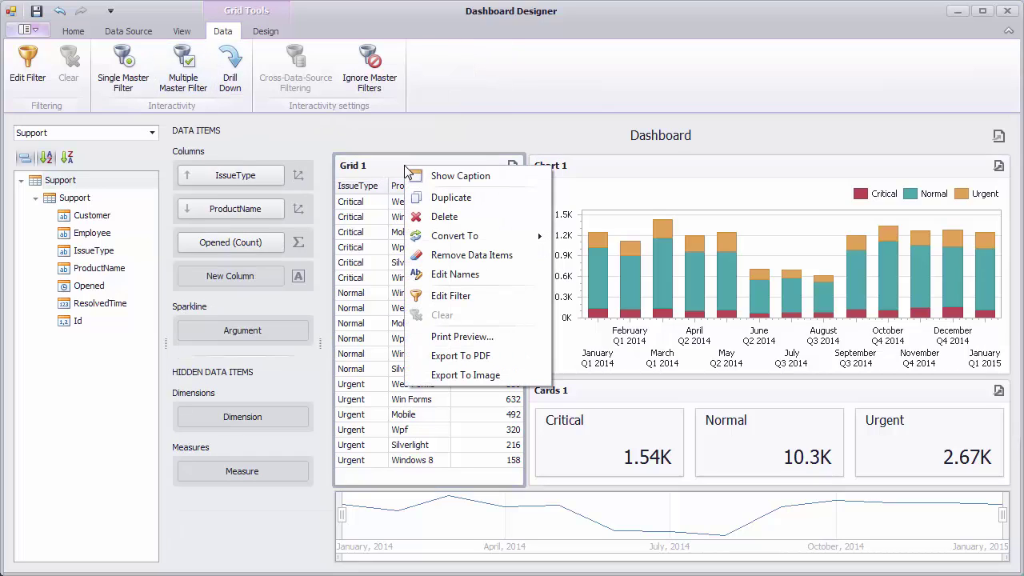
mouse_move(532, 242)
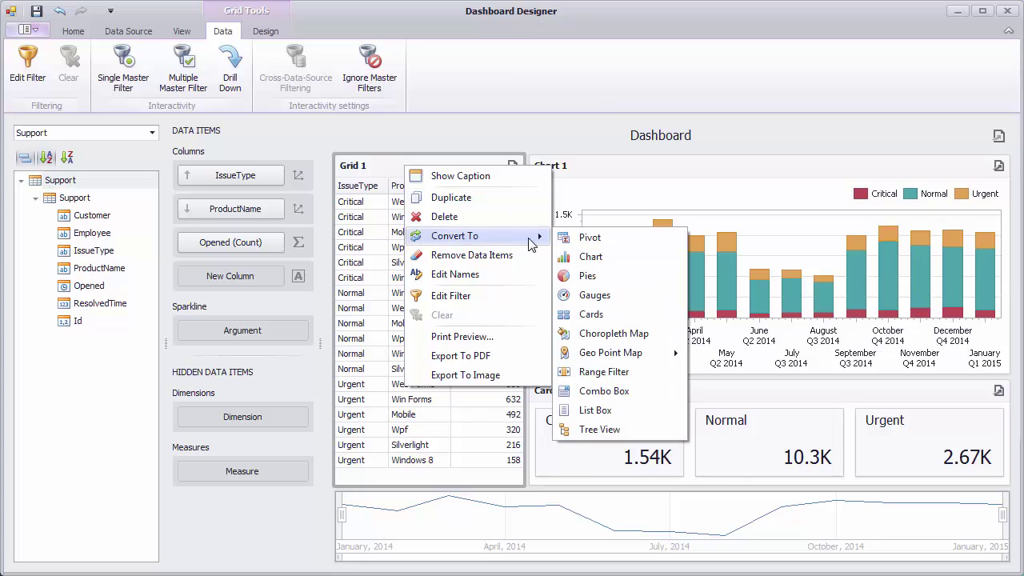
left_click(656, 437)
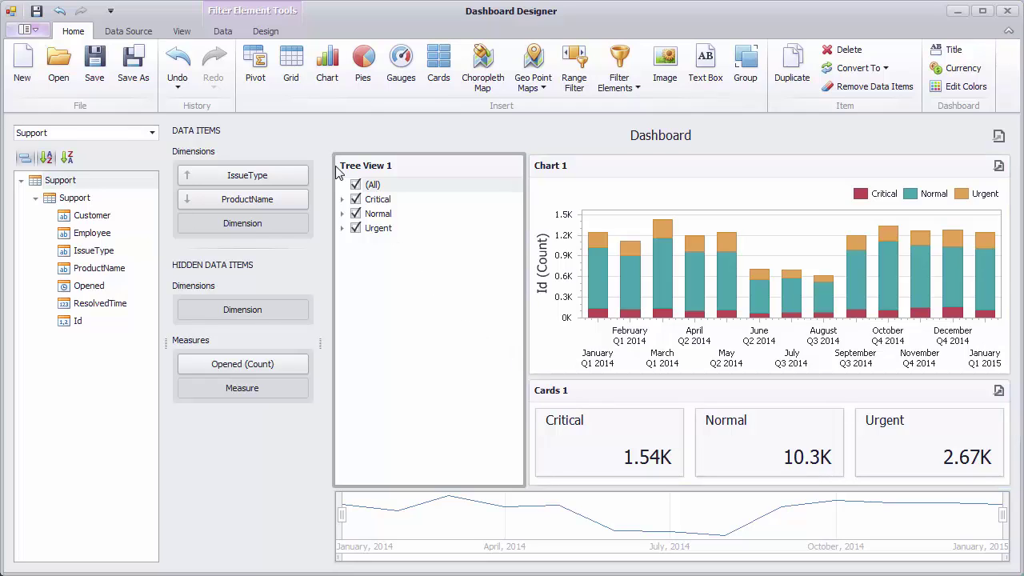
- Enable Auto Expand and uncheck Normal plus Critical's Windows 8 and Silverlight
left_click(267, 32)
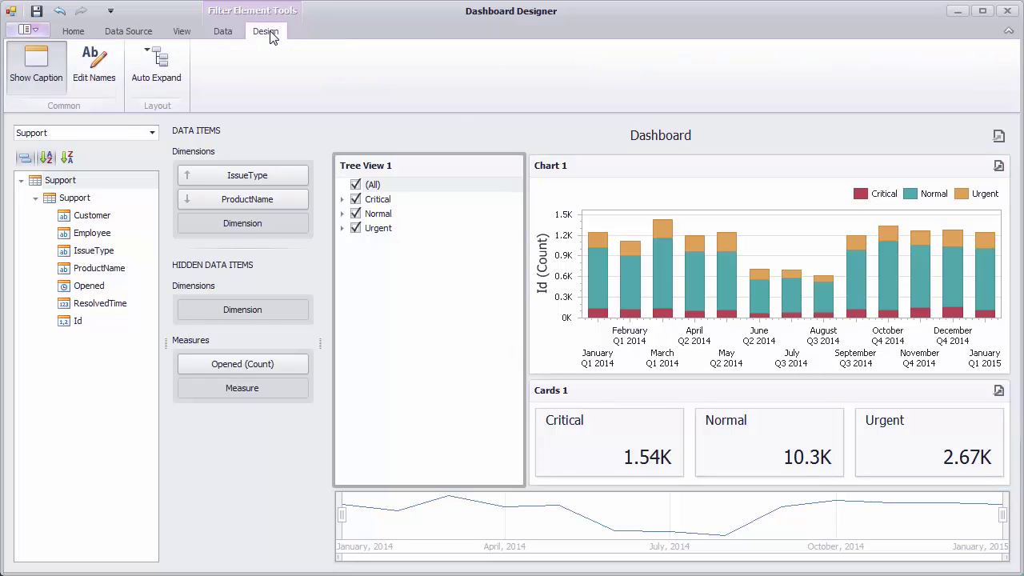
left_click(160, 67)
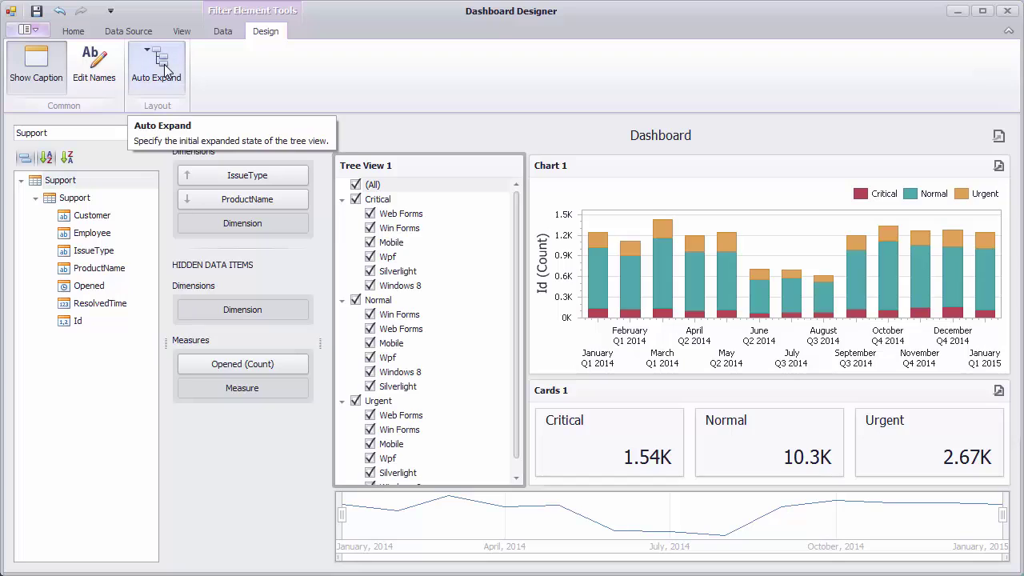
left_click(356, 301)
left_click(370, 286)
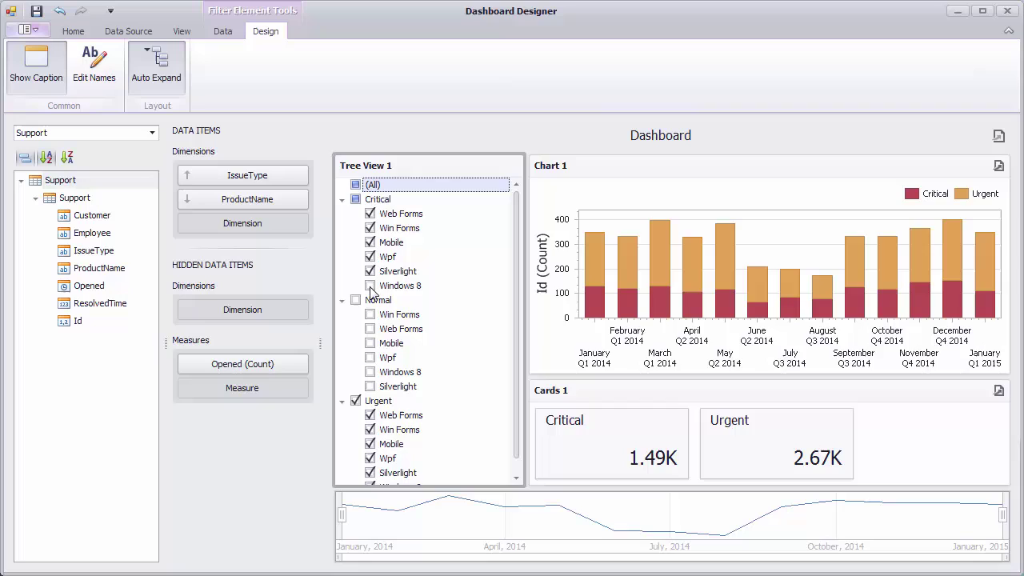
left_click(370, 272)
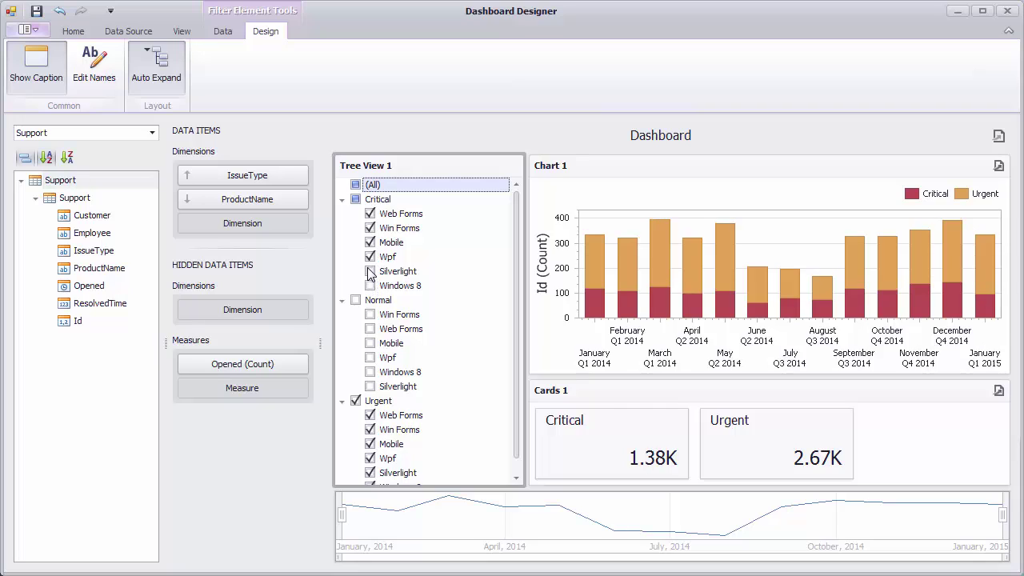
- Undo back to the original Grid 1 and enable its Drill Down option
left_click(59, 13)
left_click(60, 13)
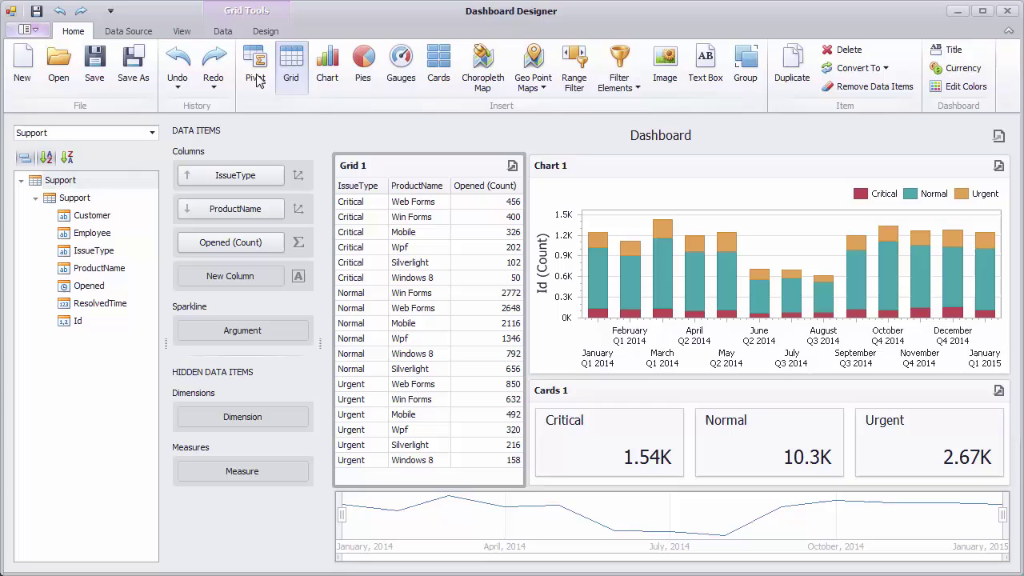
left_click(222, 30)
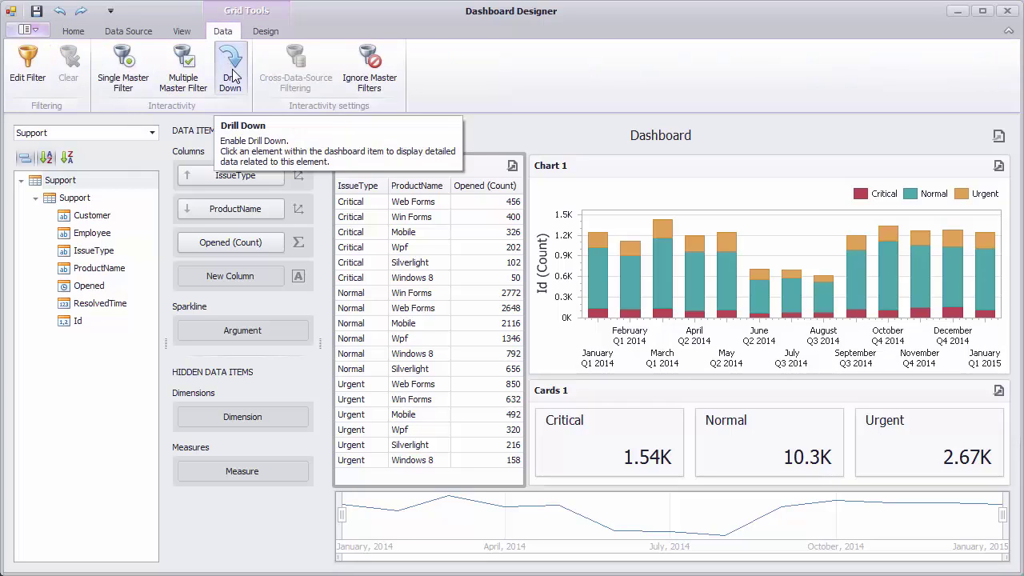
left_click(229, 61)
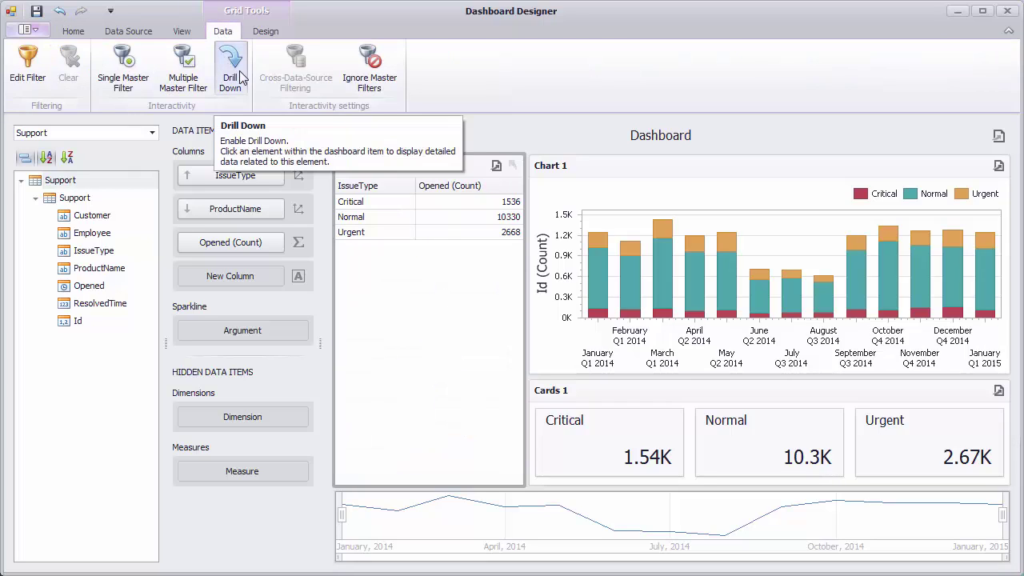
- Drill into Critical, return to issue types, then drill into Normal's products
double_click(398, 205)
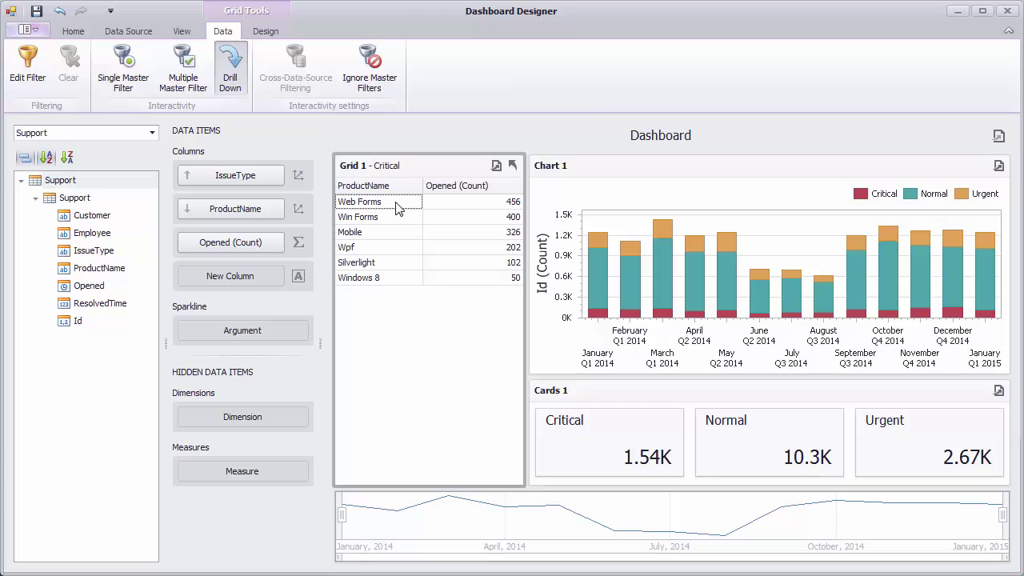
left_click(513, 165)
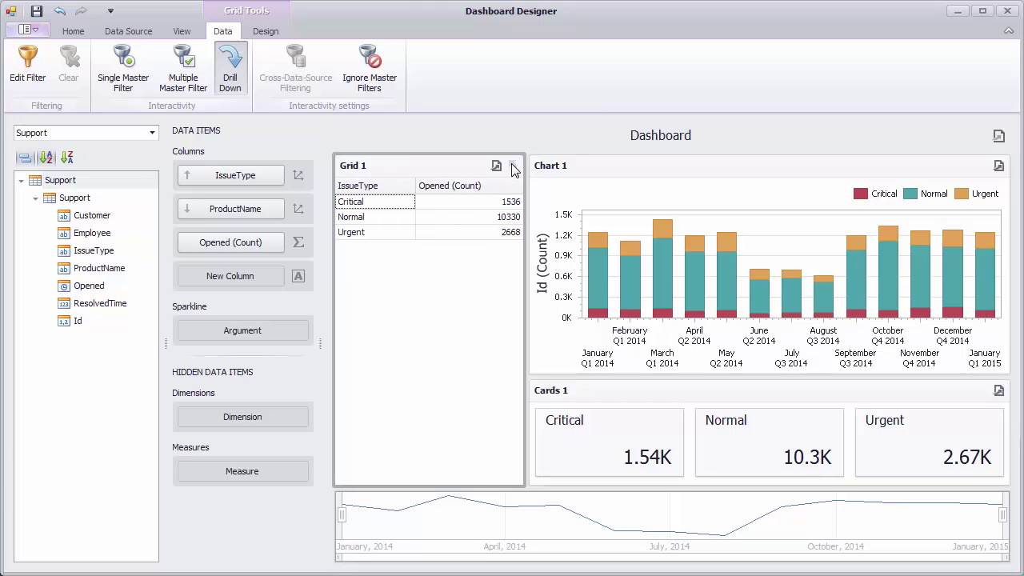
double_click(404, 219)
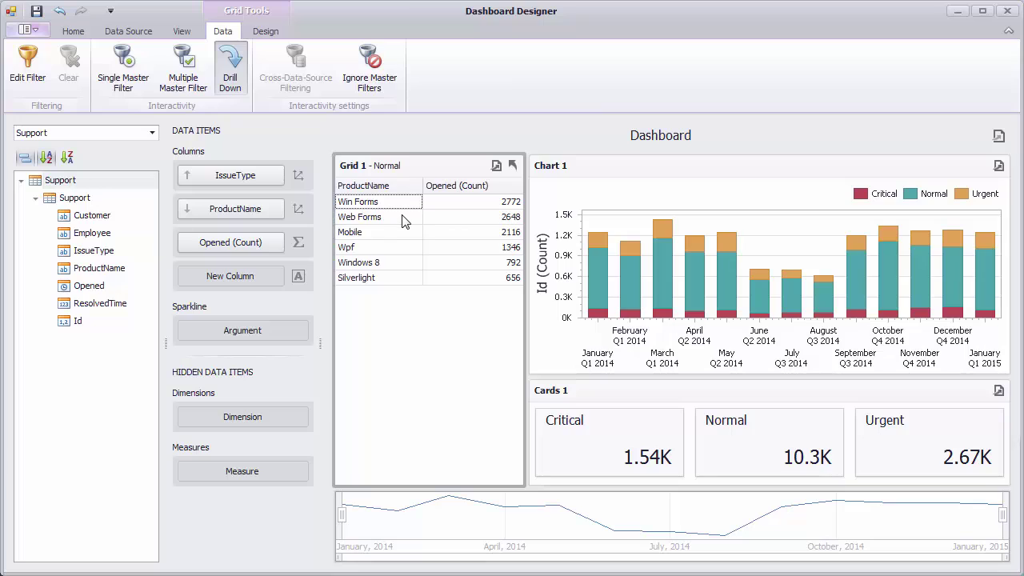
- Return to issue types, make Grid 1 a single master filter, and filter by Normal then Urgent
left_click(513, 166)
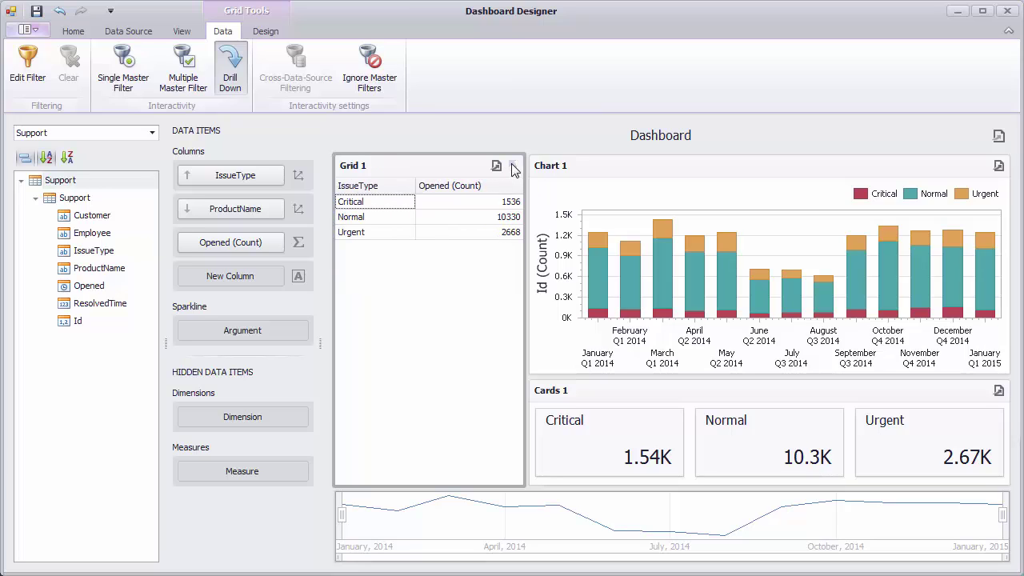
left_click(126, 74)
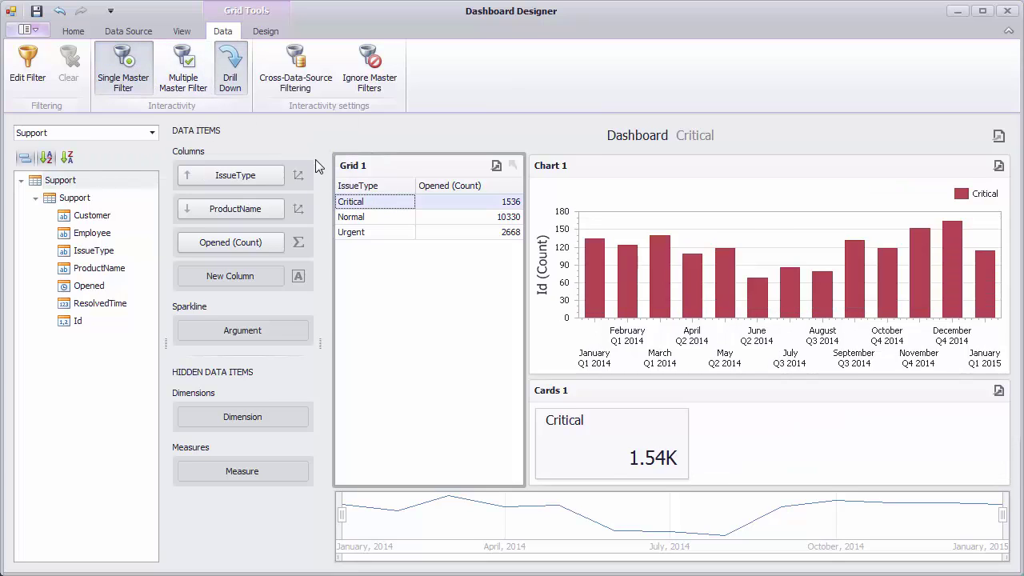
left_click(387, 220)
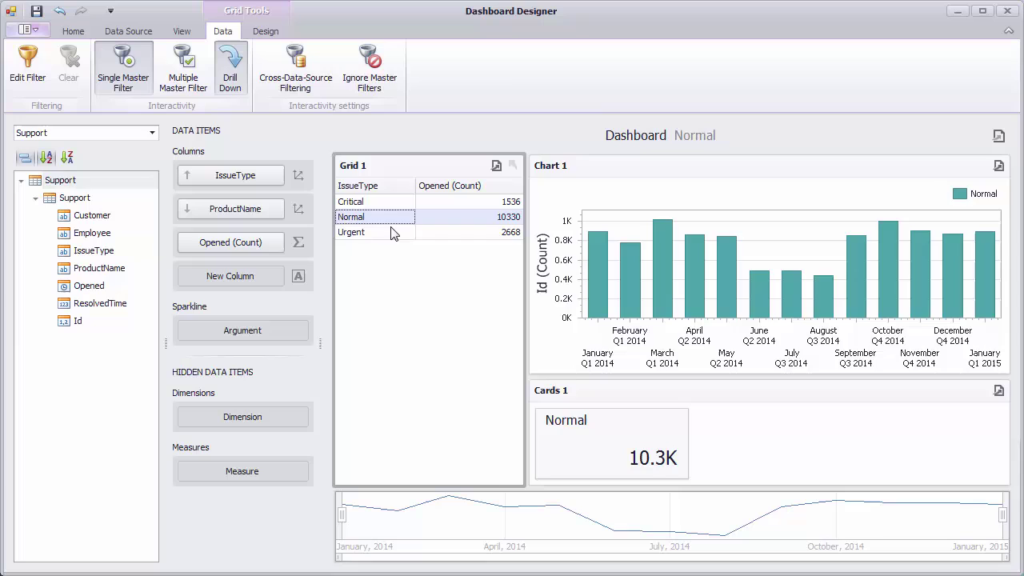
left_click(396, 235)
- Drill into Urgent, filter by Mobile and Wpf, go back up, then disable drill-down and master filtering
double_click(398, 233)
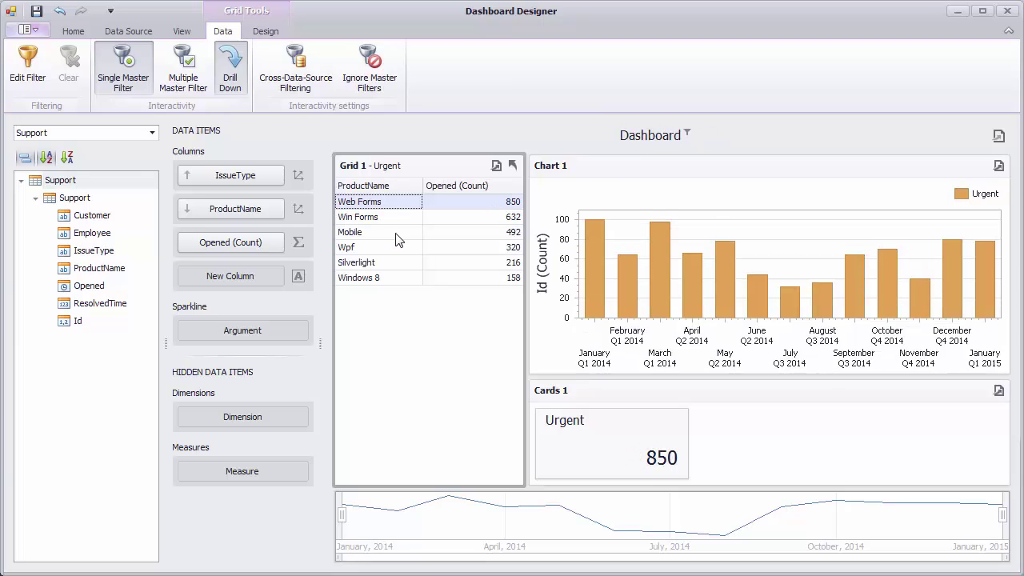
left_click(393, 239)
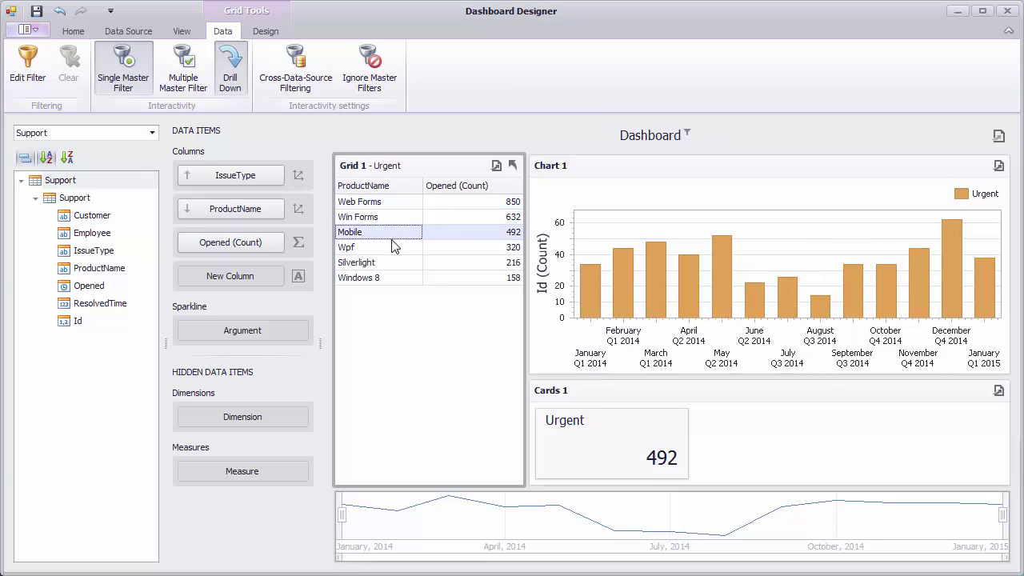
left_click(392, 248)
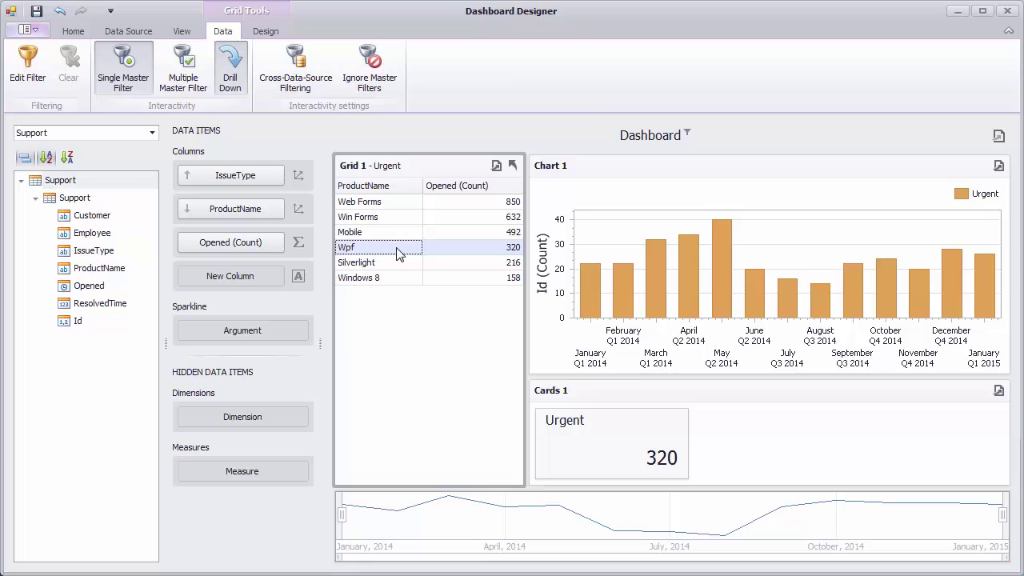
left_click(513, 165)
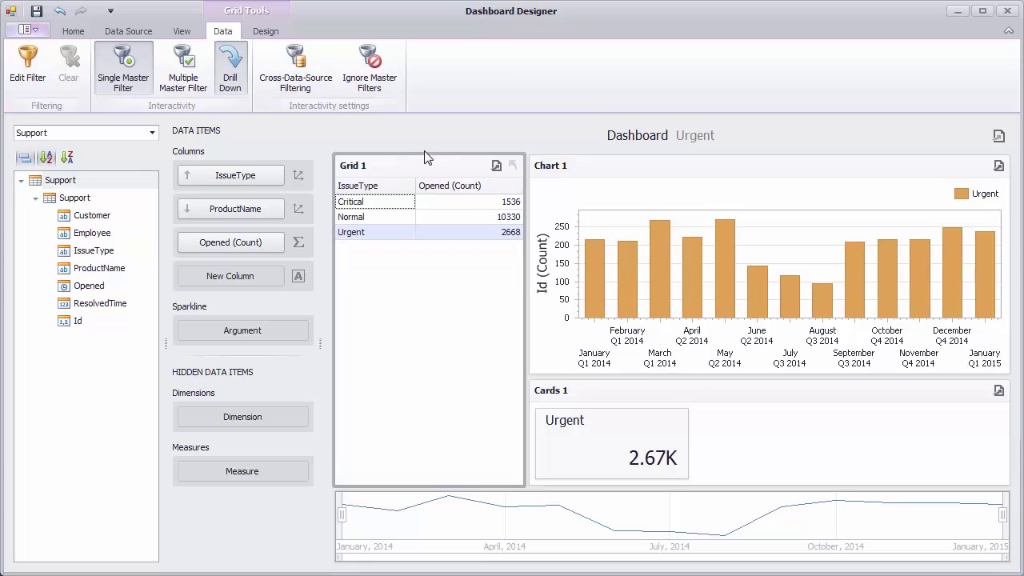
left_click(230, 77)
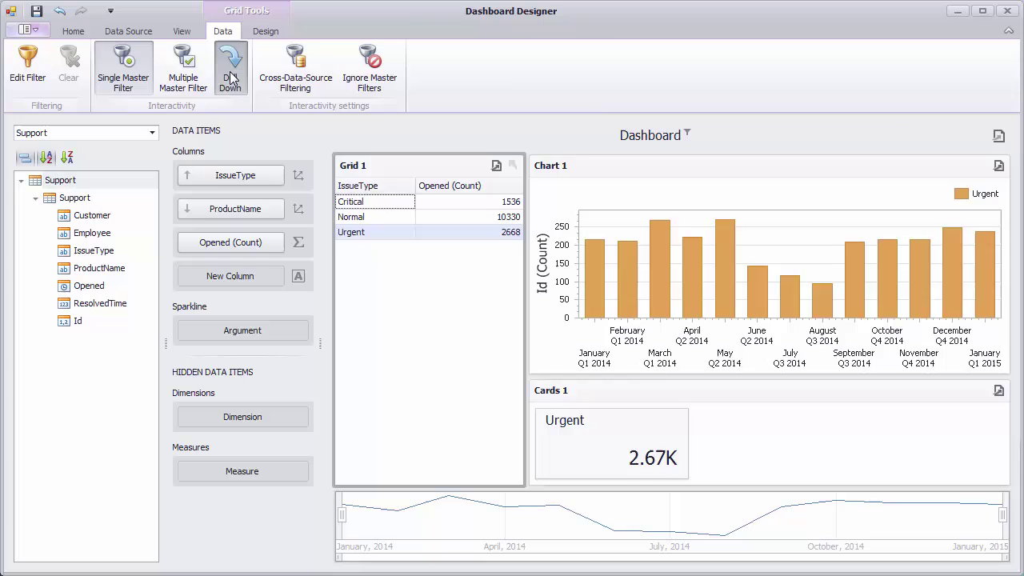
left_click(123, 70)
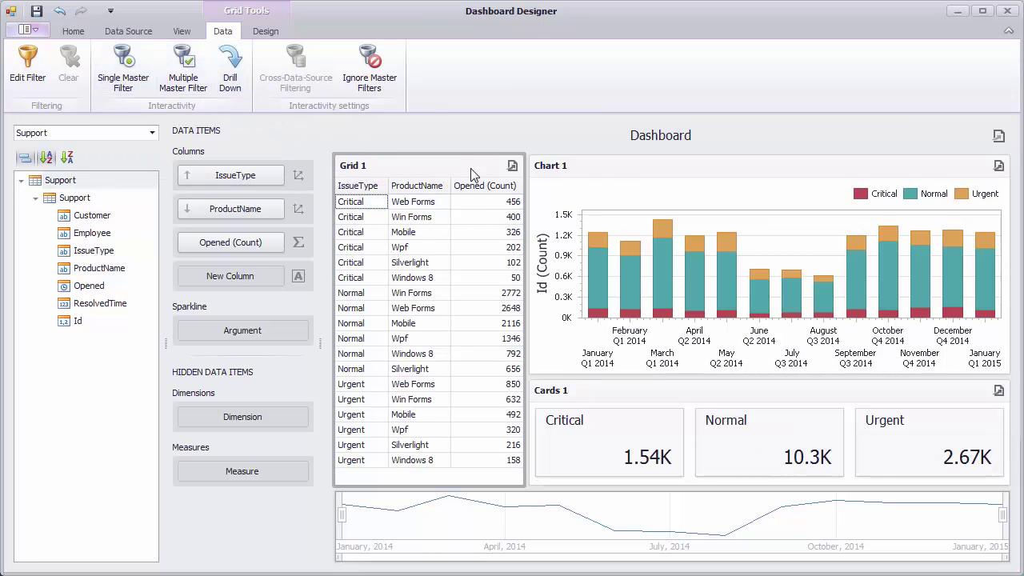
- Enable Drill Down on Chart 1 and test drilling Q1 and Q4 2014 into months and back
left_click(623, 177)
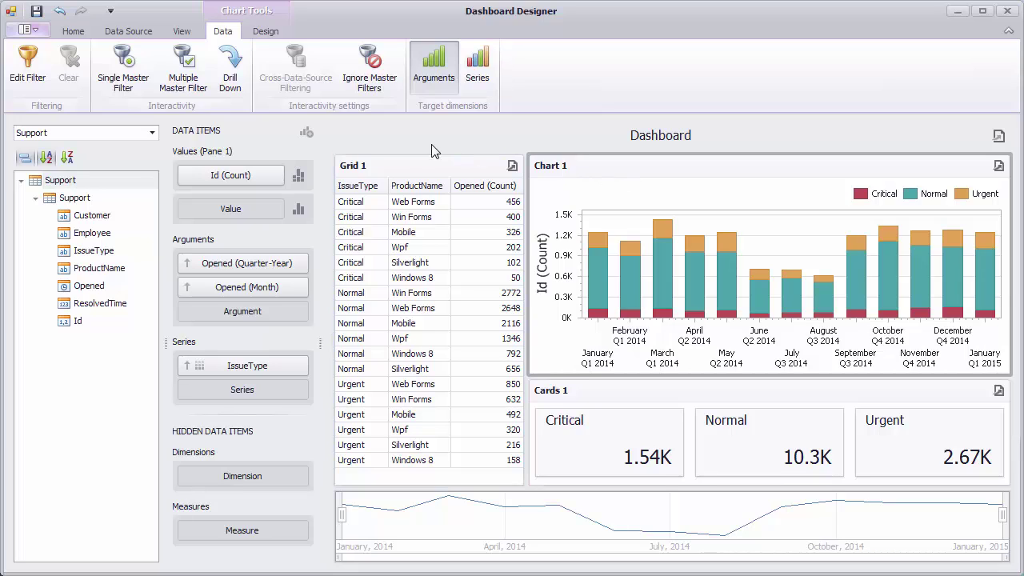
left_click(231, 76)
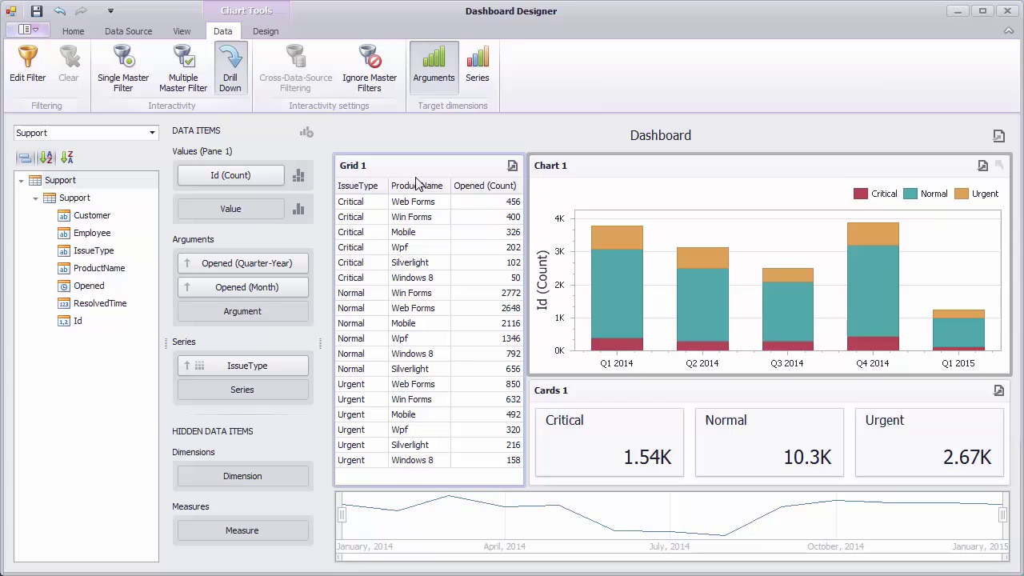
left_click(619, 293)
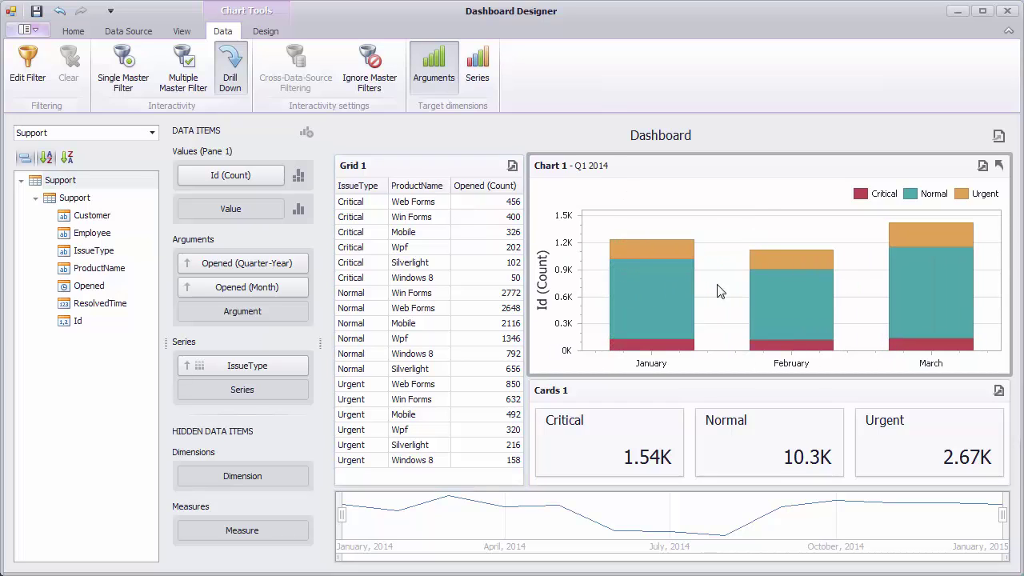
left_click(999, 165)
mouse_move(897, 248)
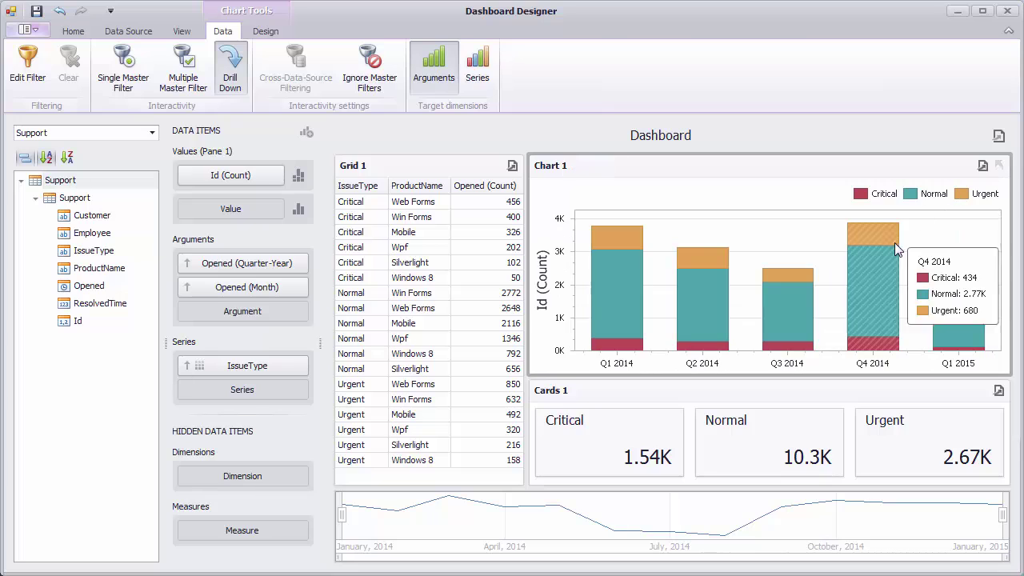
left_click(872, 276)
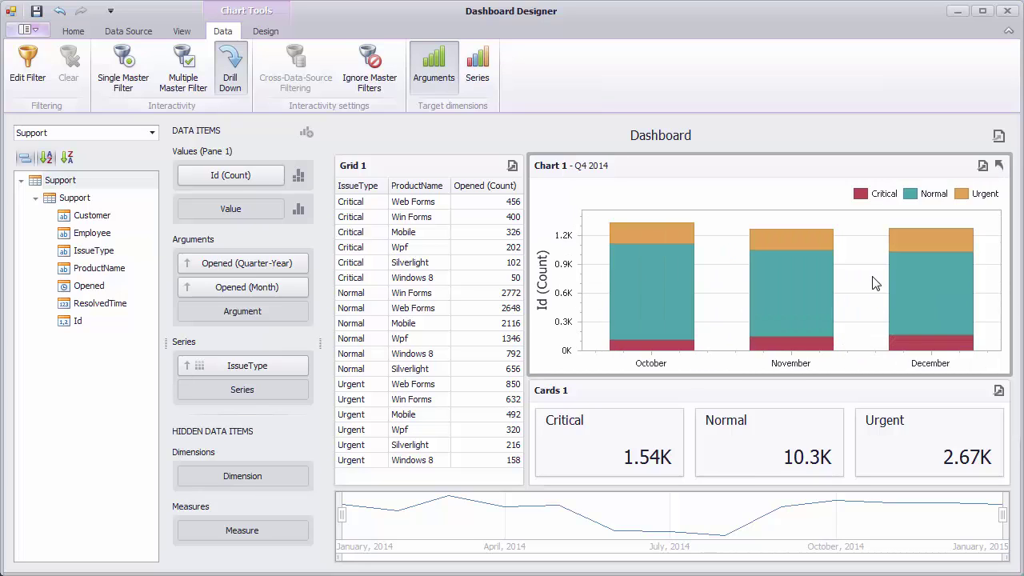
left_click(999, 165)
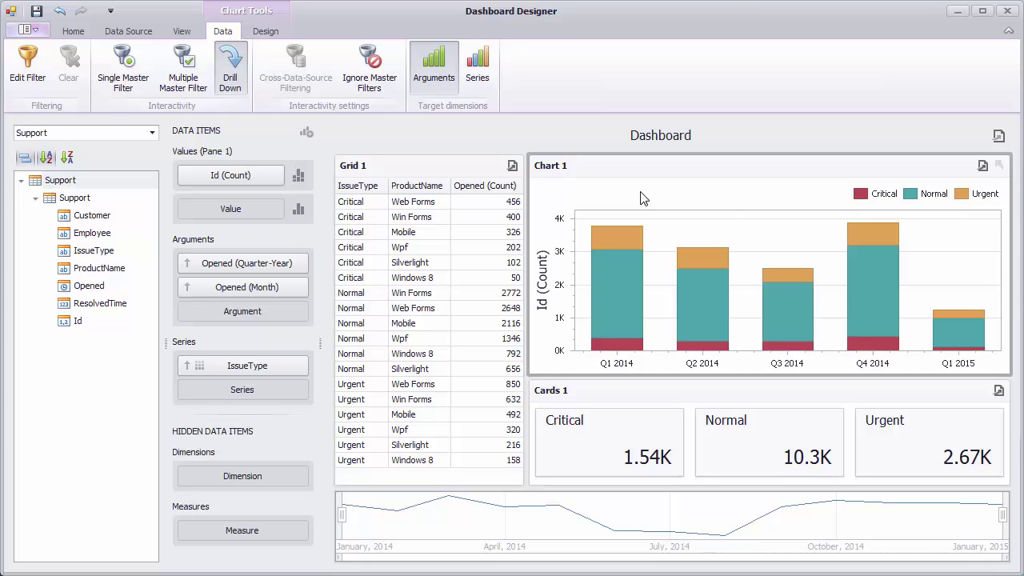
- Set chart drill-down target to Series, remove Opened (Month) from Arguments, and test drilling into Critical
left_click(478, 84)
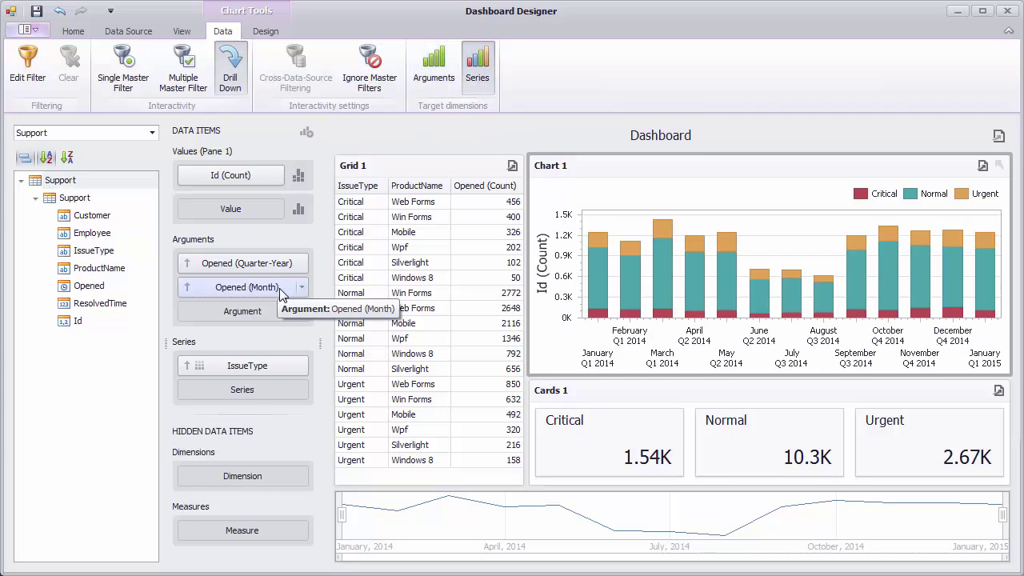
left_click_drag(282, 290, 253, 369)
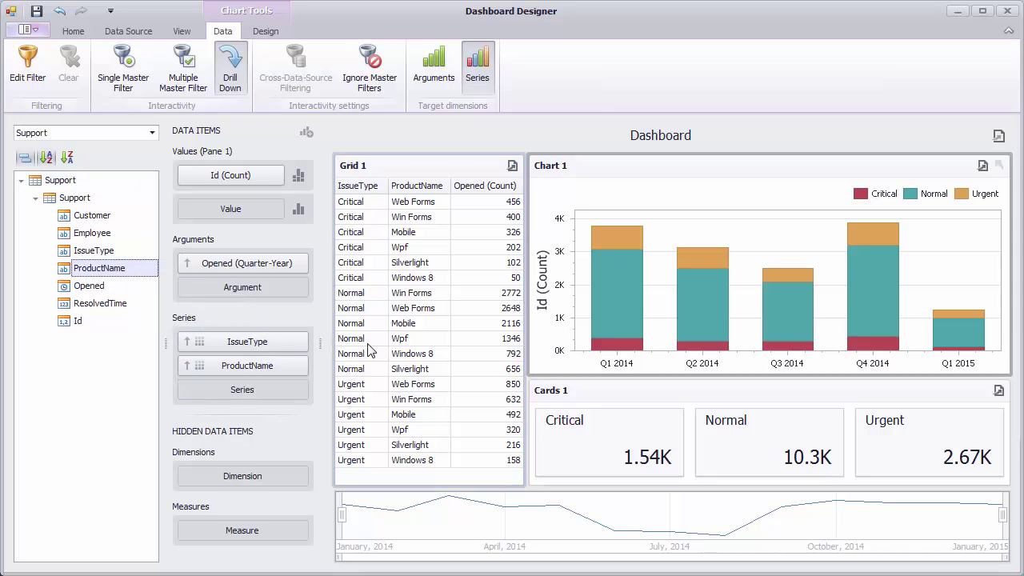
left_click(617, 236)
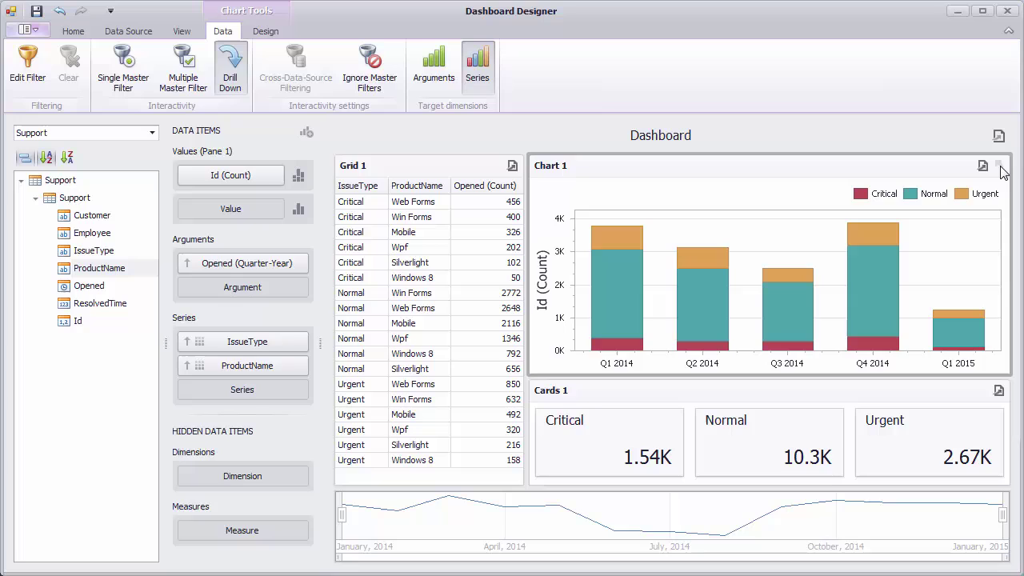
mouse_move(869, 315)
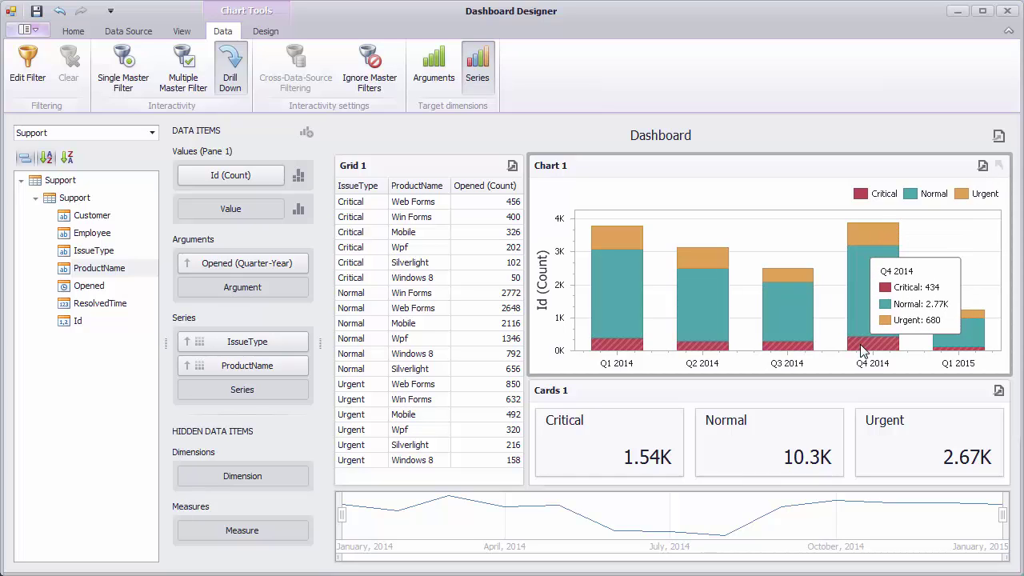
left_click(862, 346)
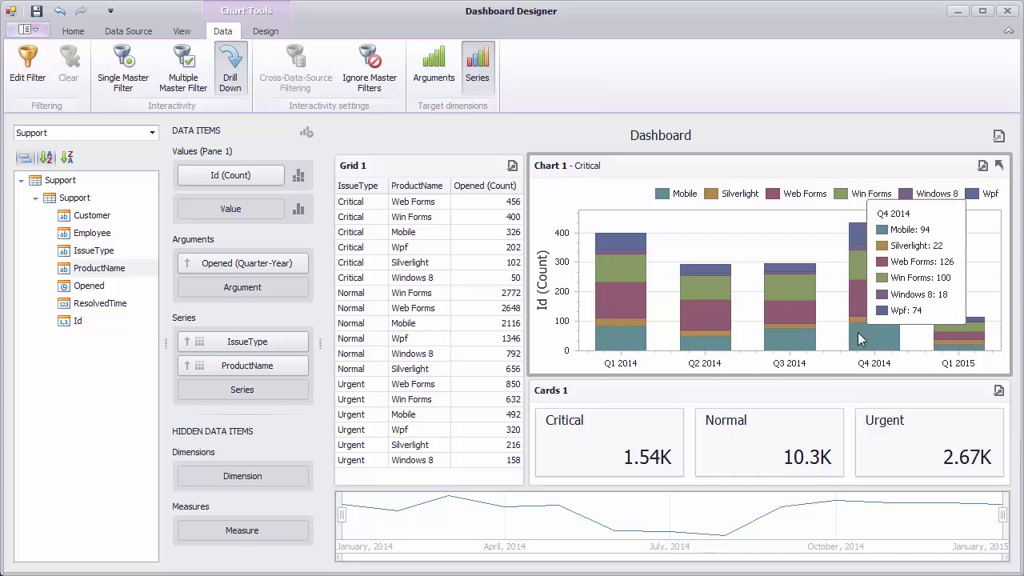
left_click(1000, 166)
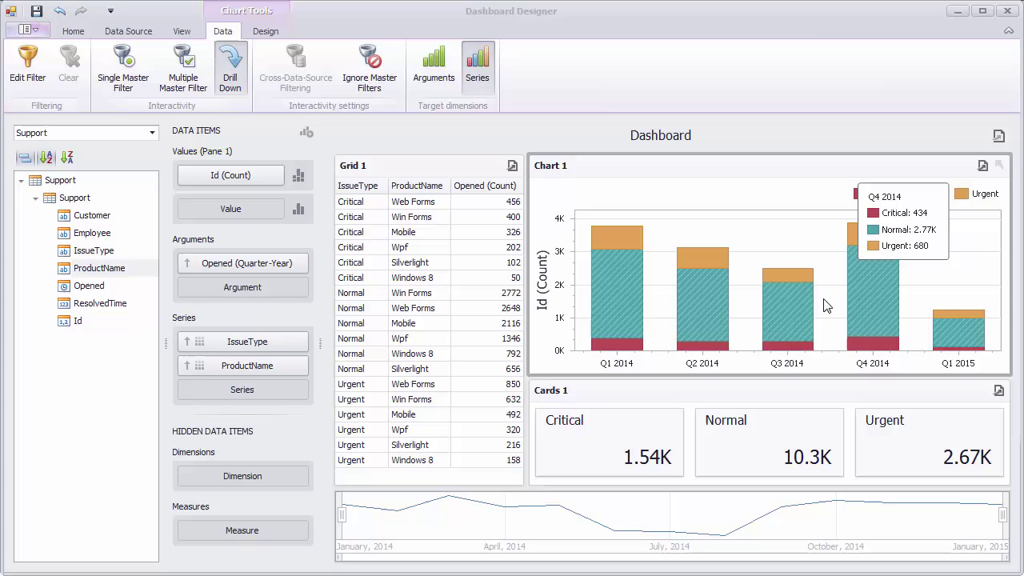
- Drag the Range Filter selection to cover April through October 2014
left_click(639, 512)
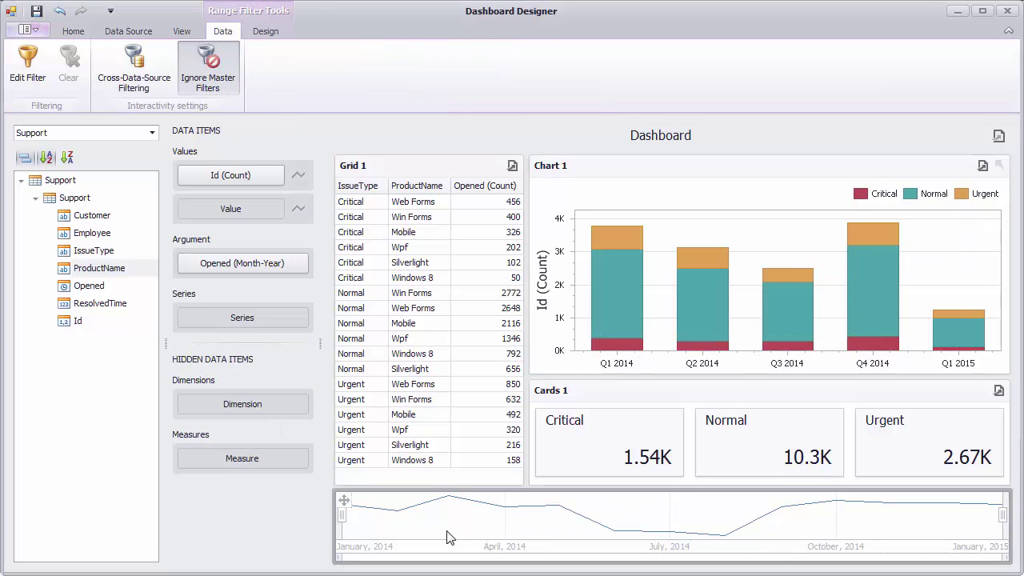
left_click_drag(349, 525, 673, 521)
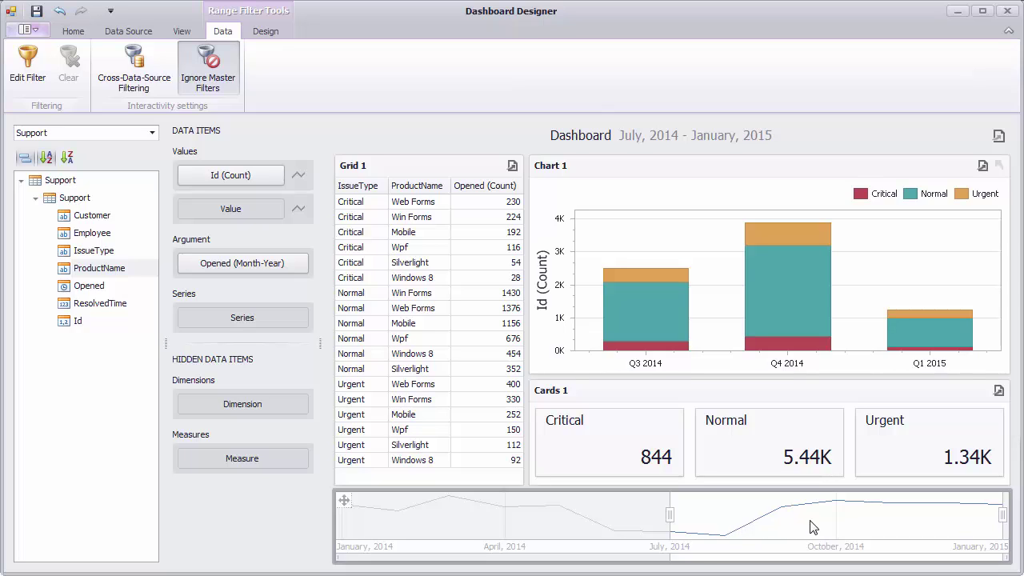
left_click_drag(808, 526, 640, 531)
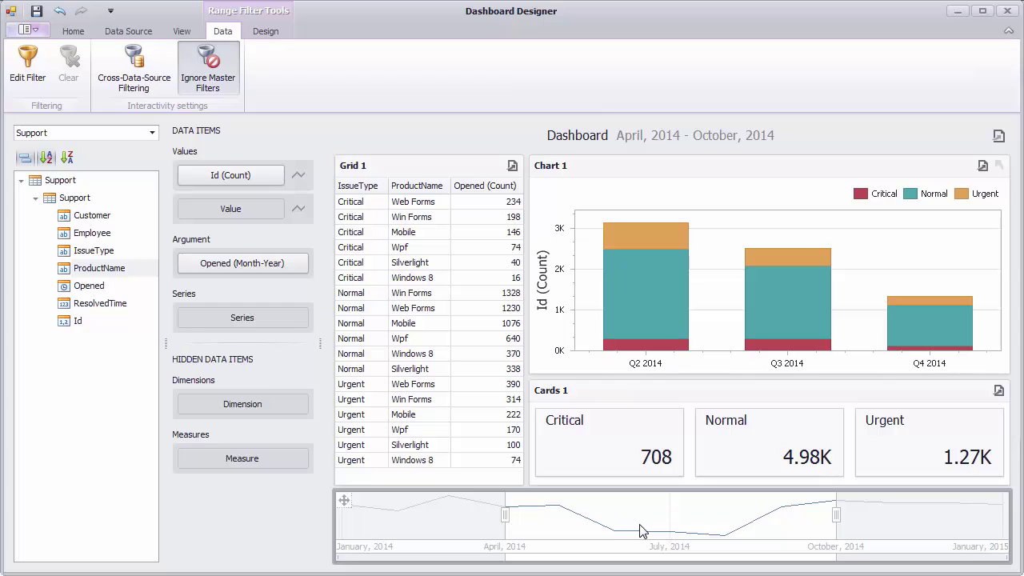